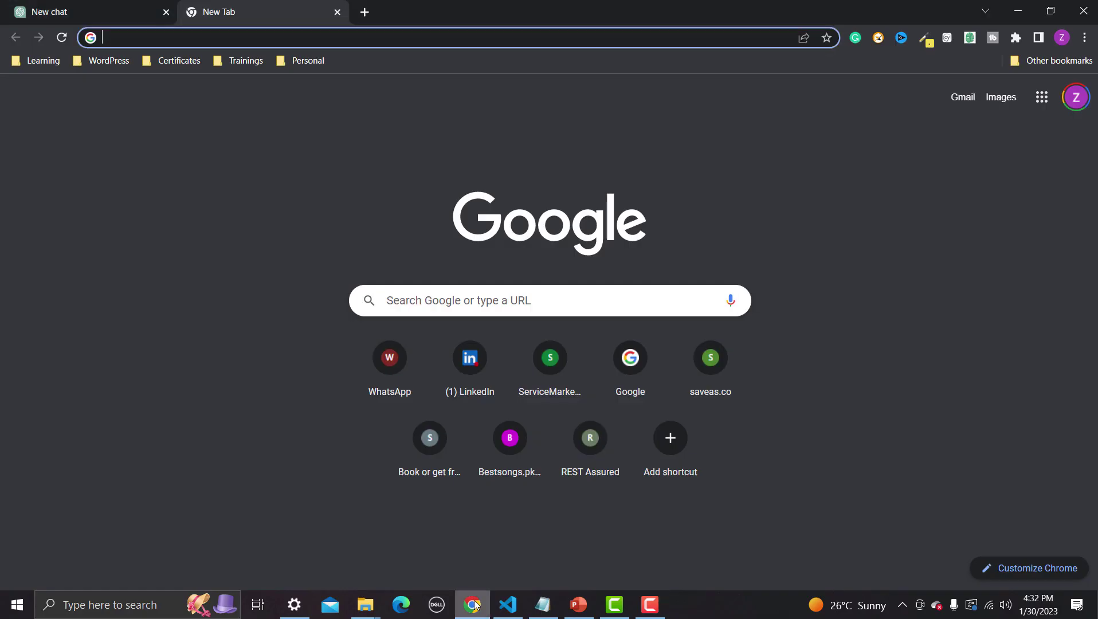
Search Google for "chatgpt" and open the OpenAI website from the results
click(472, 604)
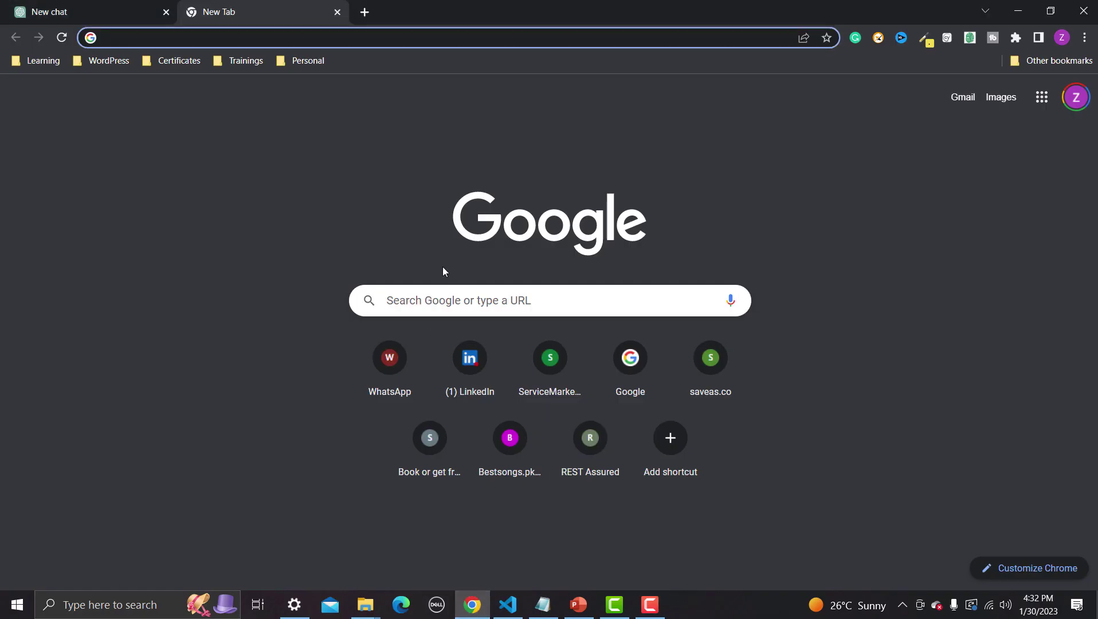
text(chat)
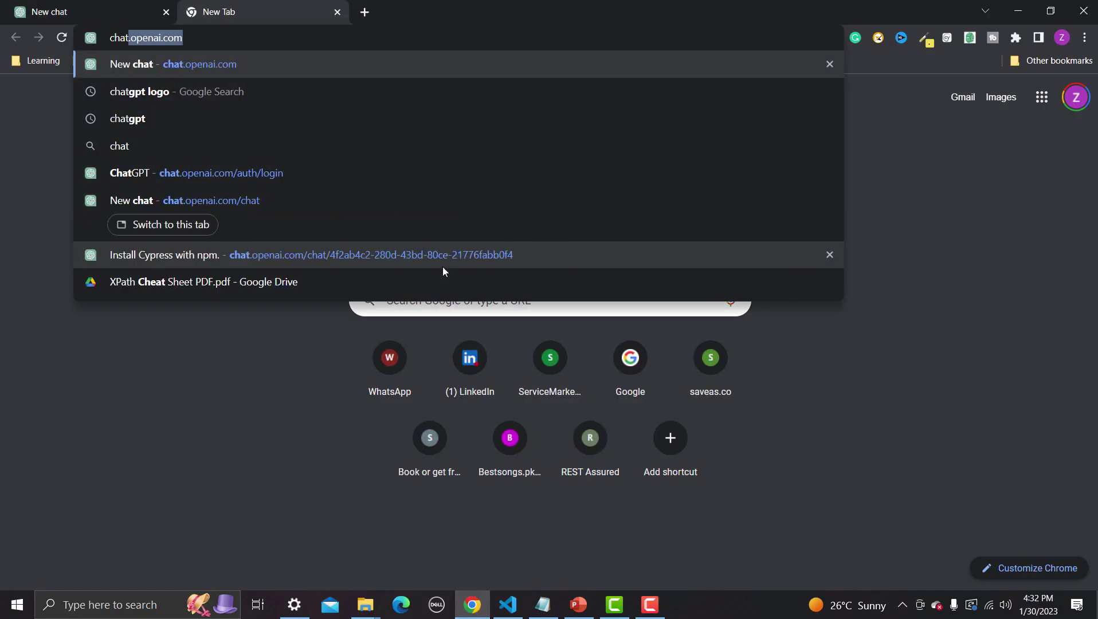
text(gpt)
key(Delete)
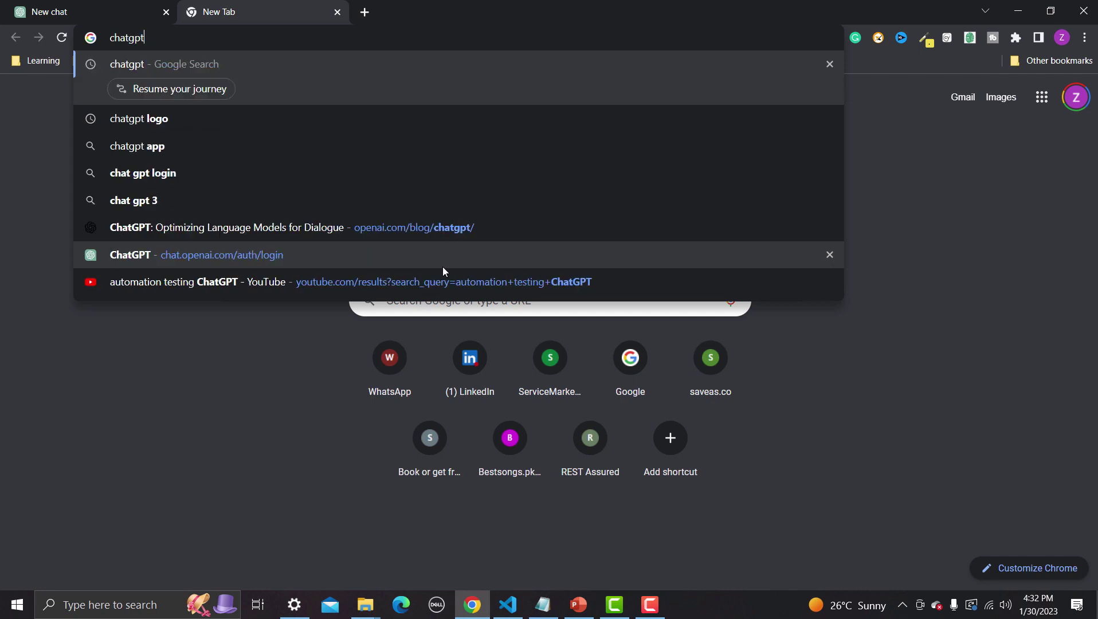
key(Return)
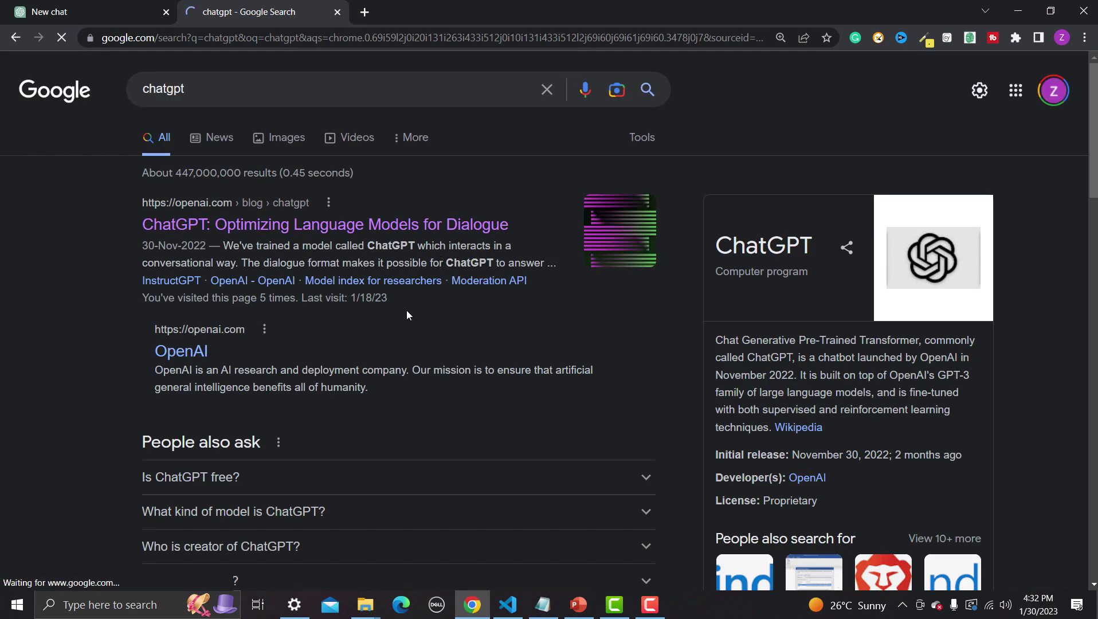
click(182, 361)
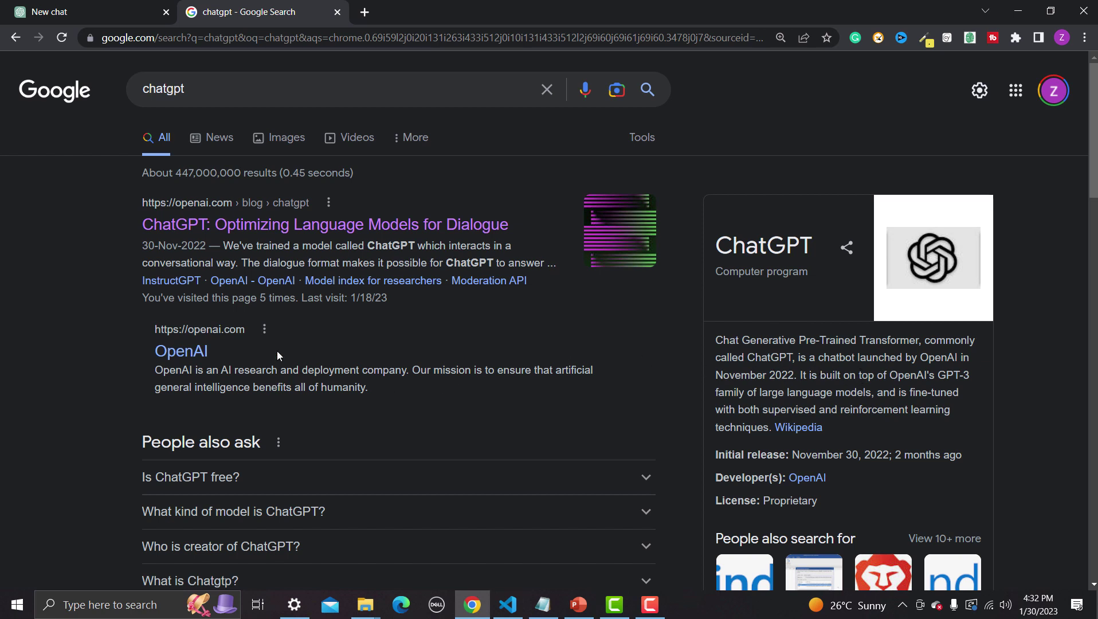
click(196, 353)
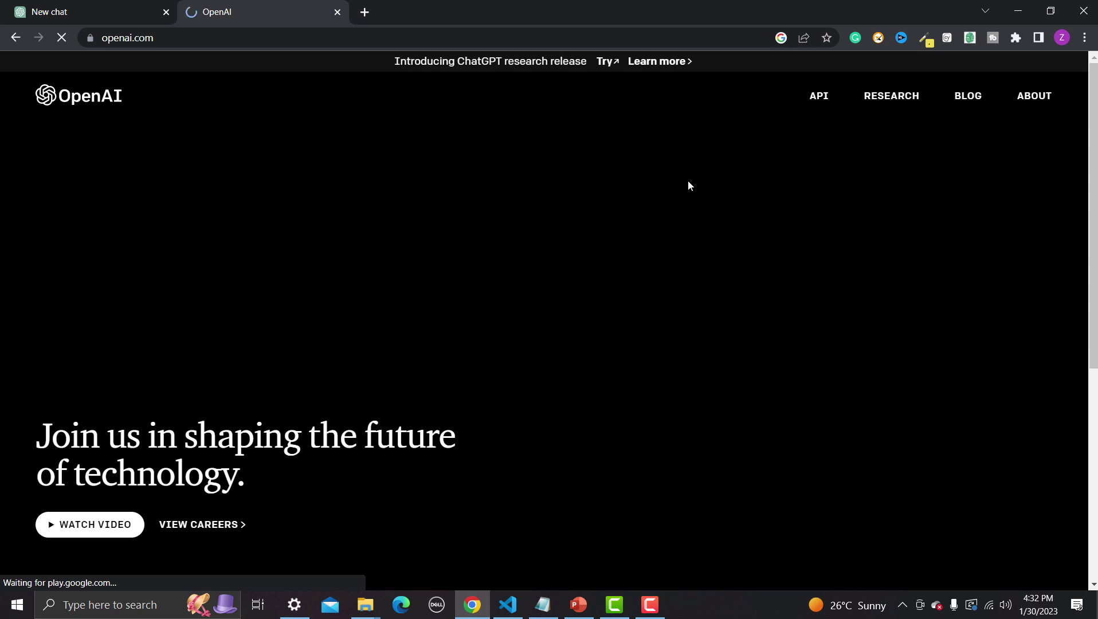
Look over the OpenAI homepage and open the ChatGPT research release to try it
scroll(648, 235, down, 2)
scroll(645, 238, down, 4)
scroll(645, 238, up, 6)
scroll(728, 202, up, 1)
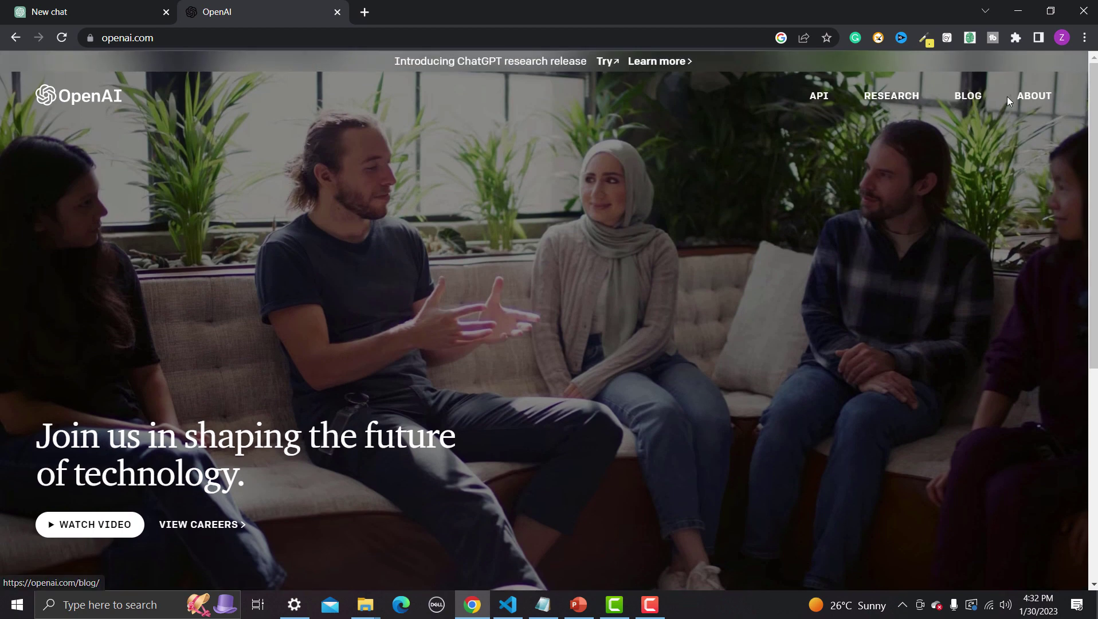
click(602, 69)
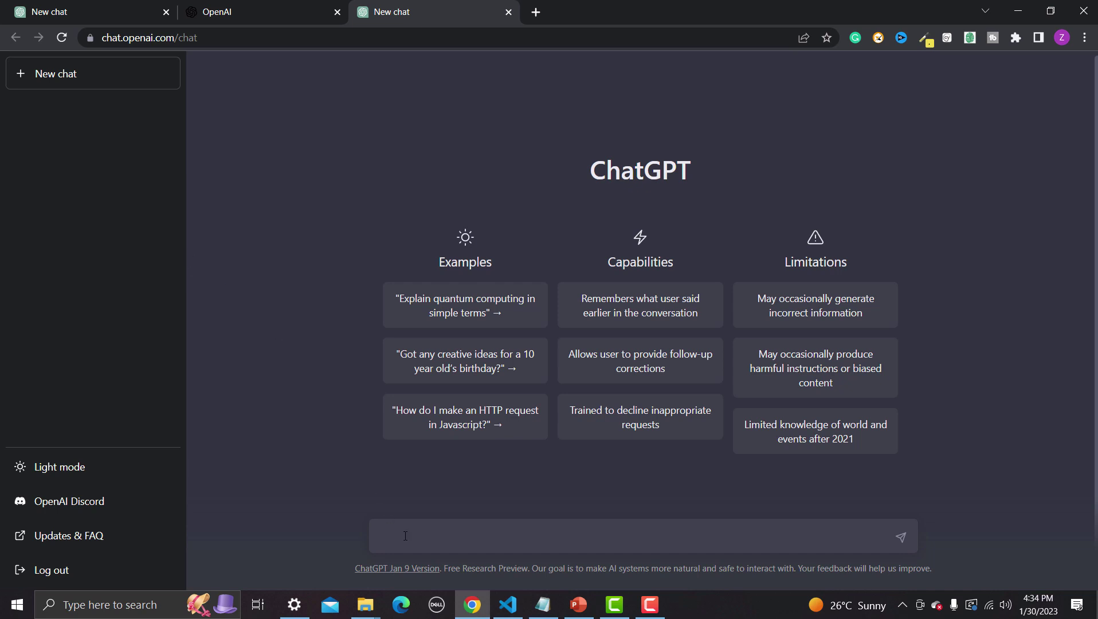
Ask ChatGPT "I want to install cypress on window 10 in new folder using npm and Visual studio code"
text(want to install cypress on w)
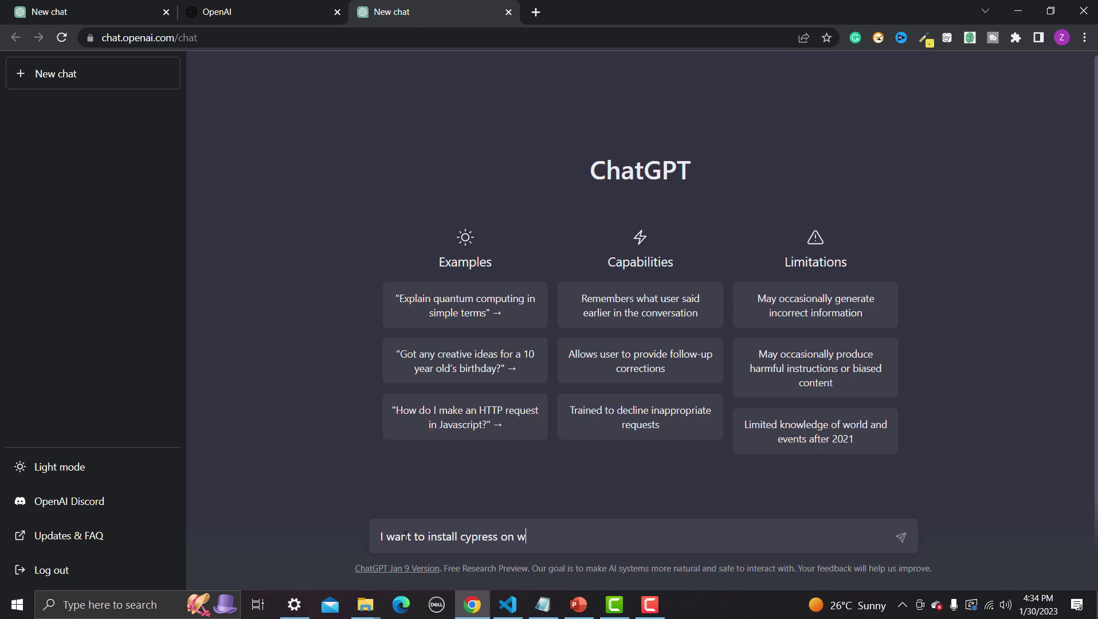
text(indow 10 in new folder using npm and Visual stu)
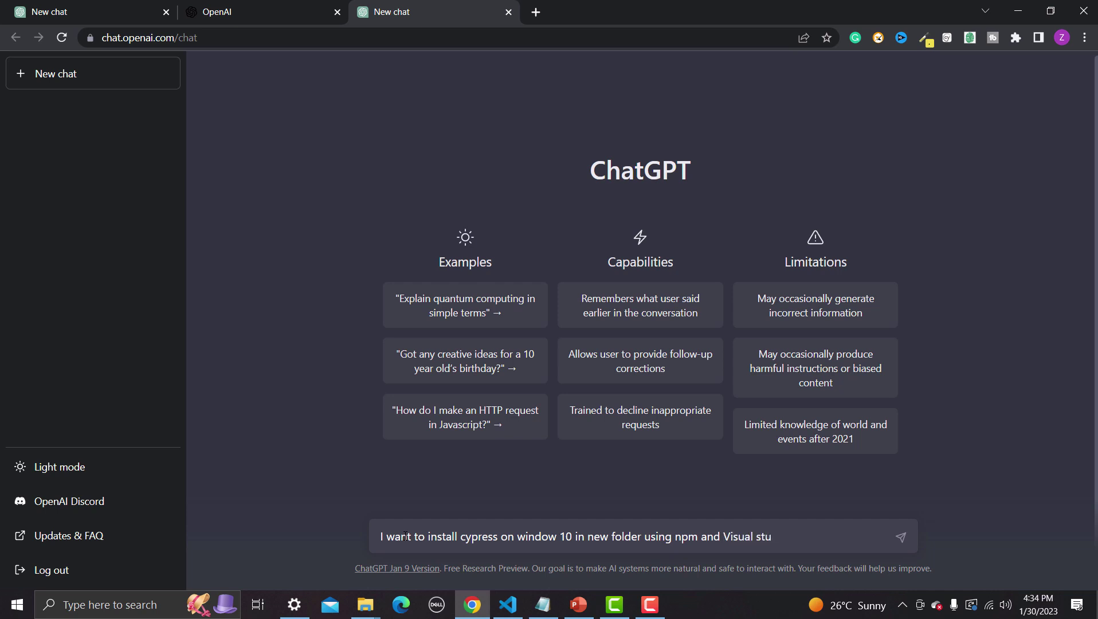
text(dio code)
key(Return)
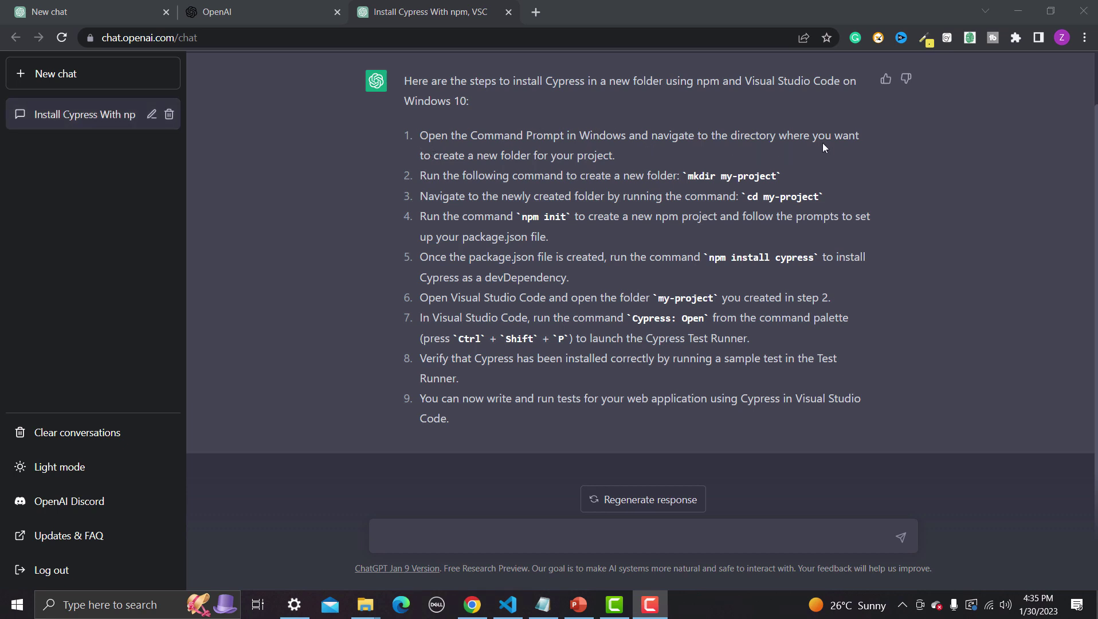
Read instructions 1 to 5 of the answer, covering the project folder, npm init and the Cypress installation
drag(442, 161, 634, 159)
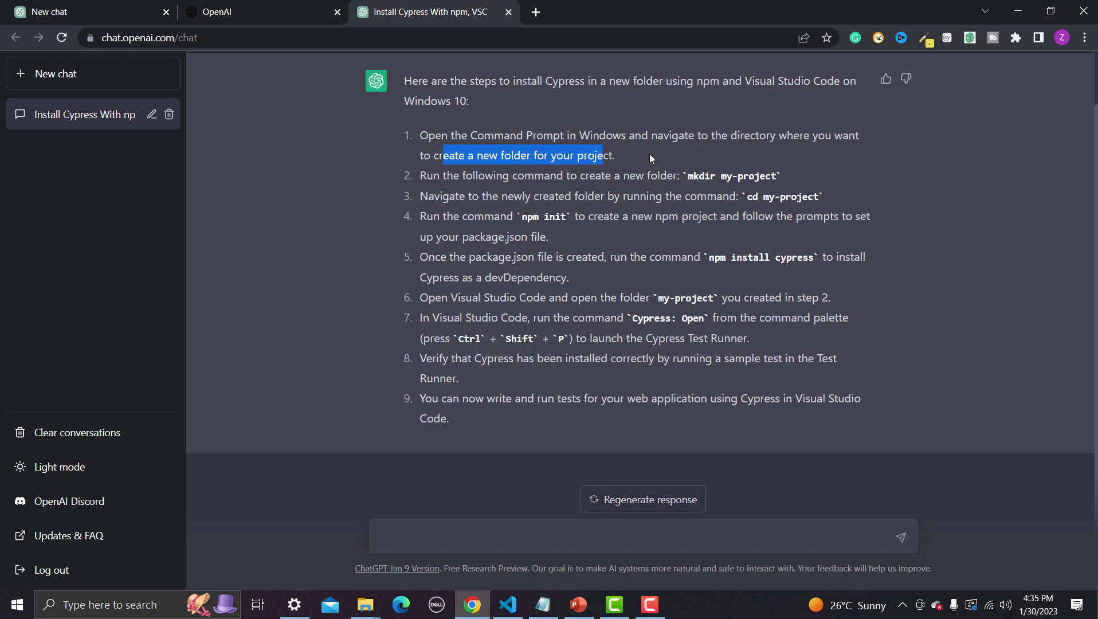
click(641, 161)
drag(420, 178, 780, 178)
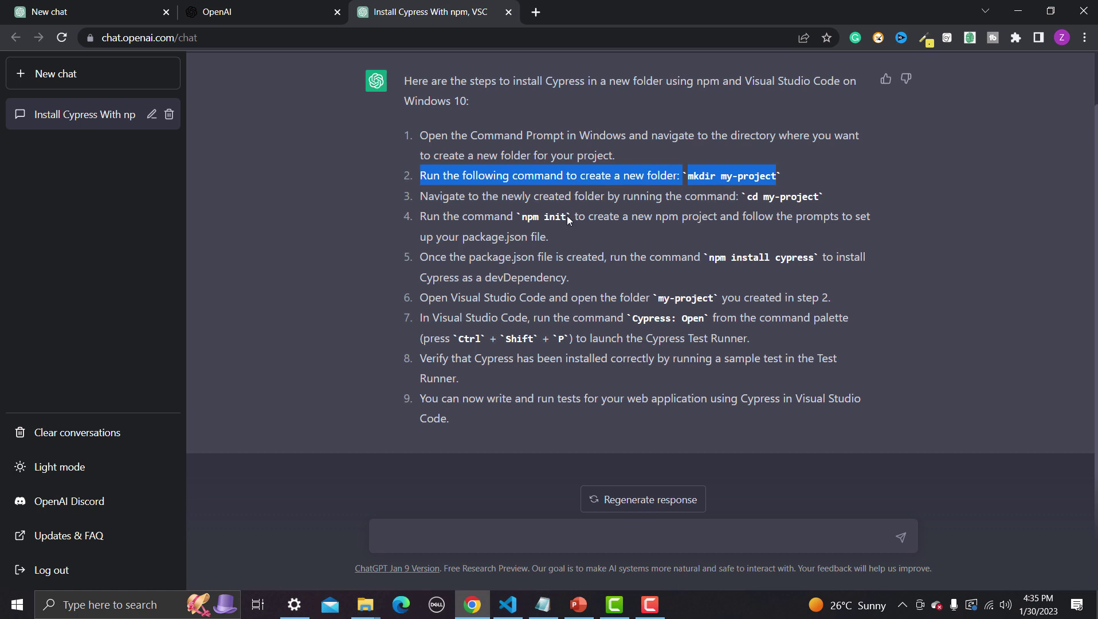
click(426, 205)
drag(420, 197, 753, 202)
click(585, 235)
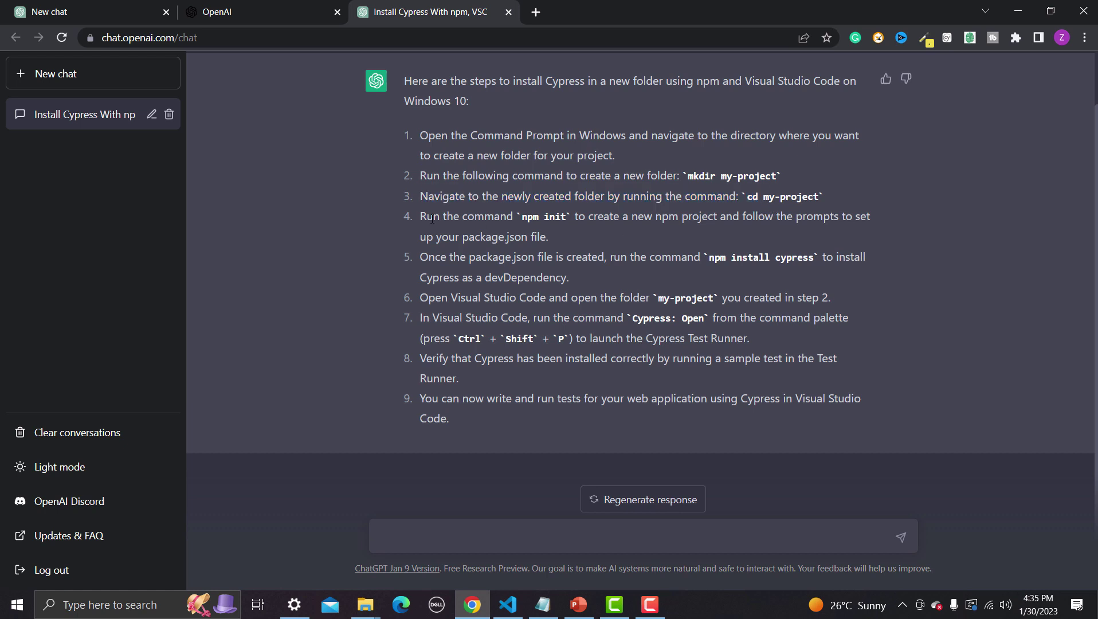
drag(421, 216, 790, 229)
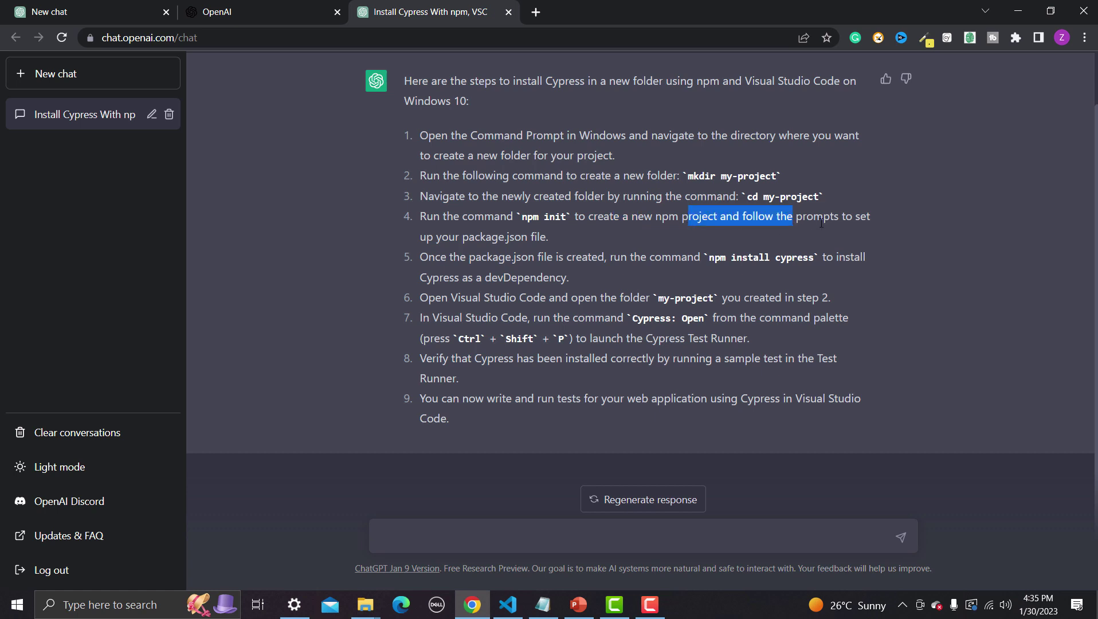
click(510, 236)
drag(463, 238, 579, 244)
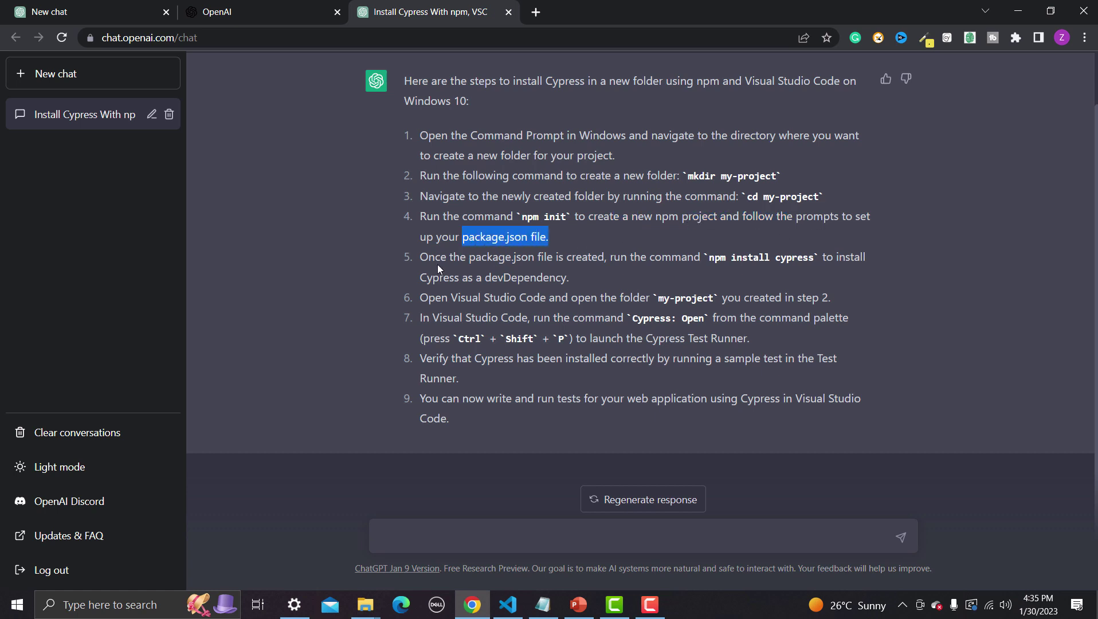
drag(418, 257, 794, 265)
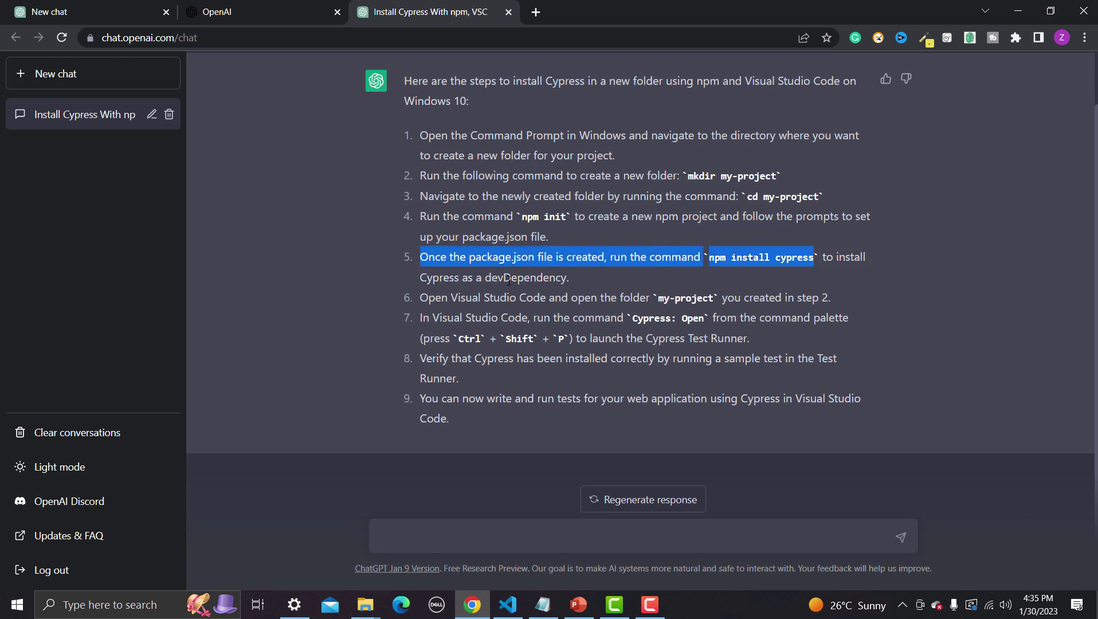
drag(420, 278, 582, 278)
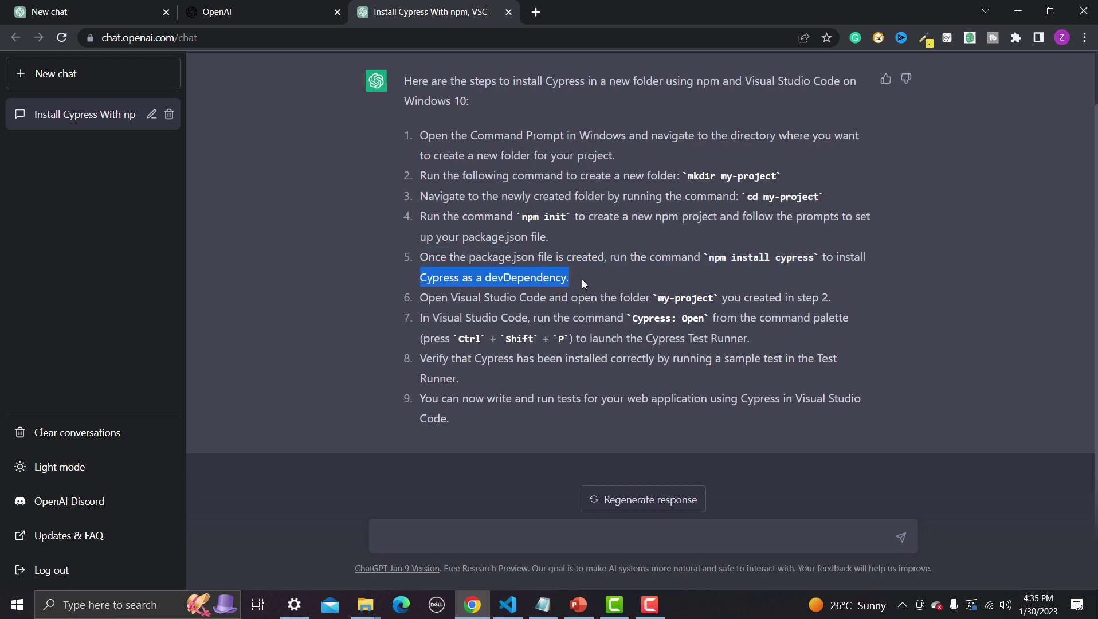
Read instructions 6 to 9 of the answer, covering opening the project in Visual Studio Code and launching the Cypress Test Runner
click(588, 296)
drag(435, 297, 703, 299)
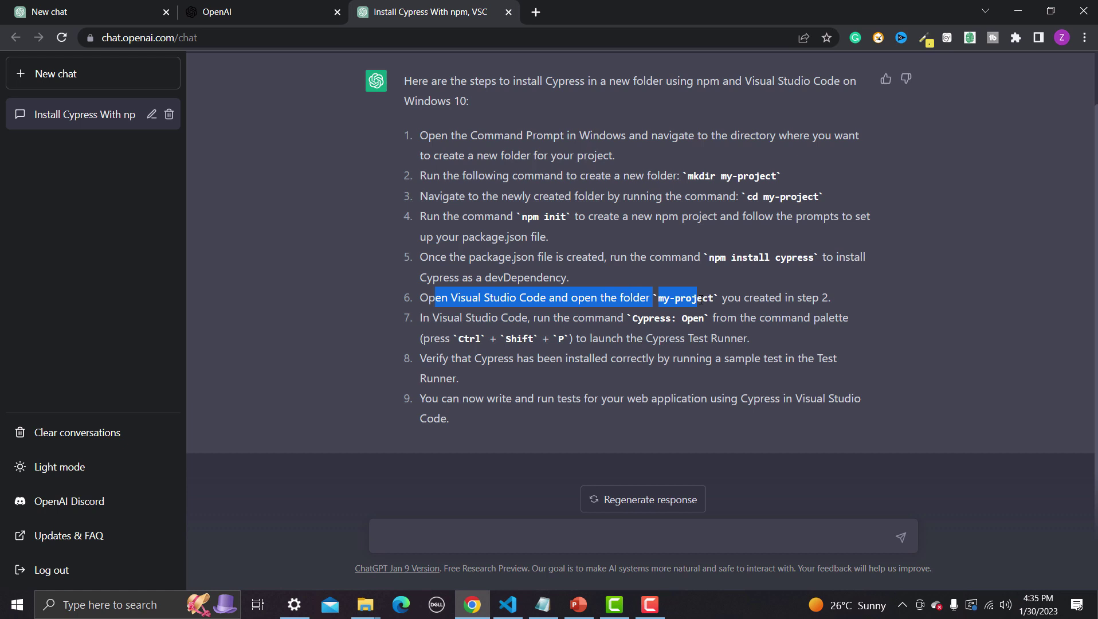
drag(757, 197, 801, 197)
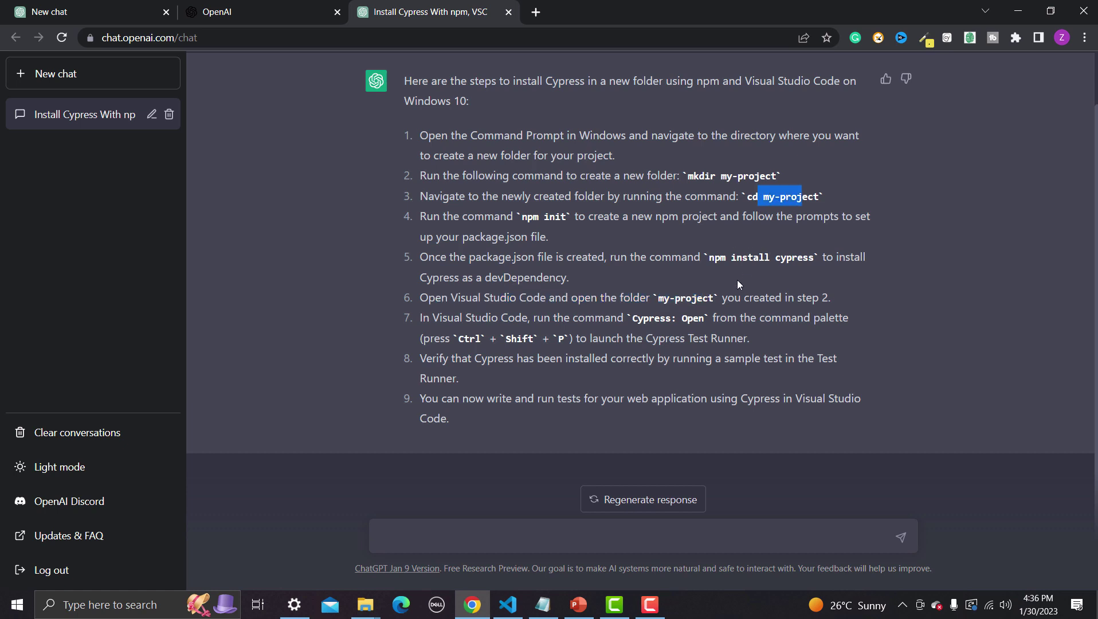
drag(447, 324, 633, 322)
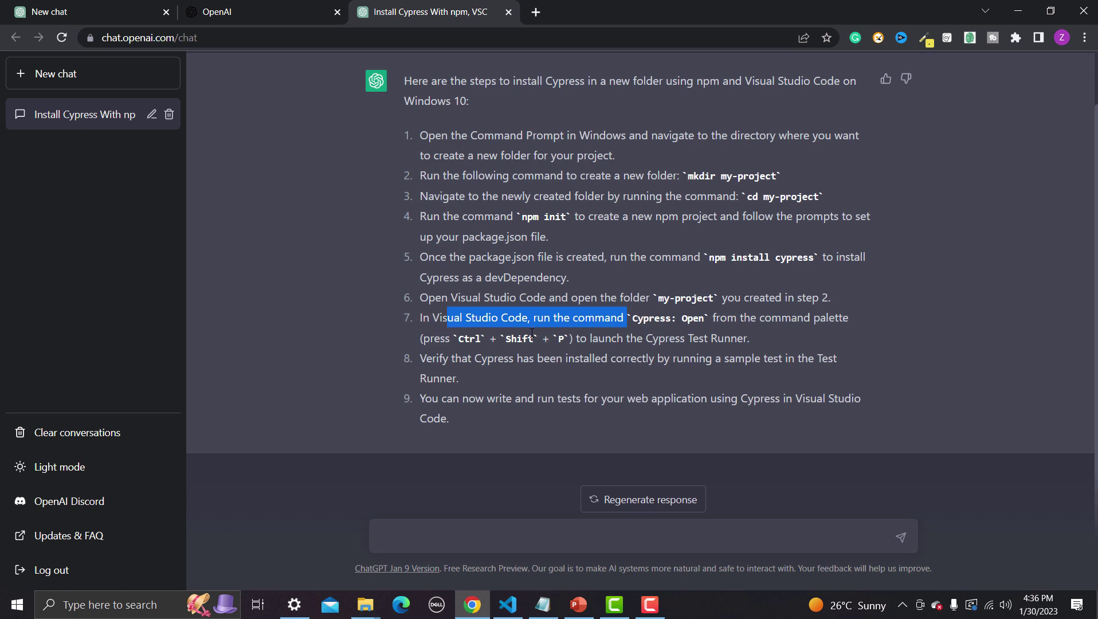
drag(423, 339, 750, 342)
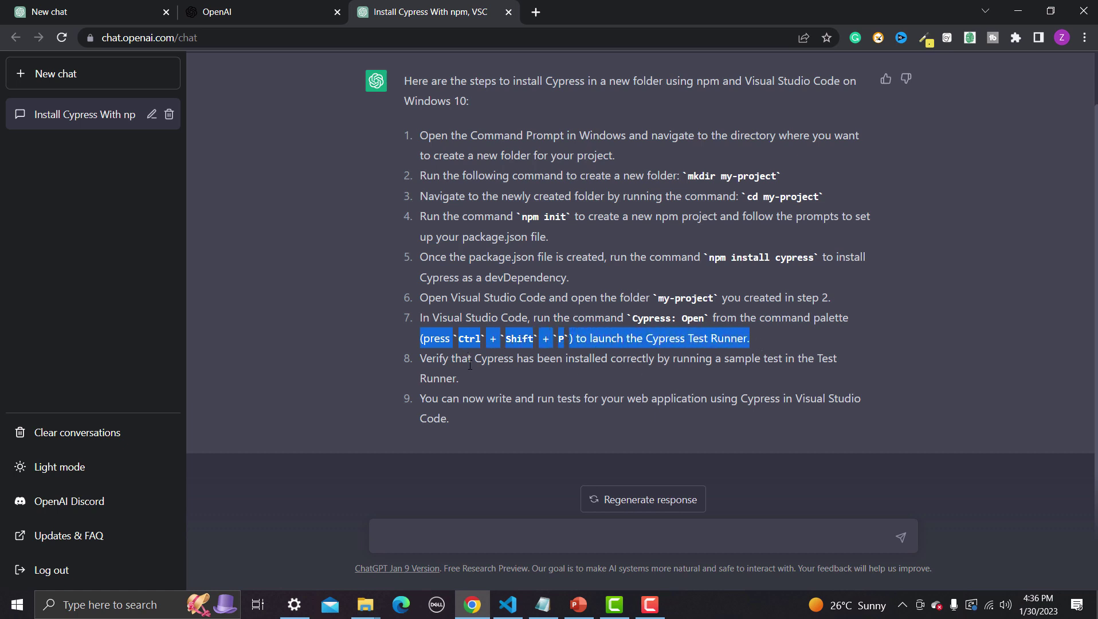
click(521, 383)
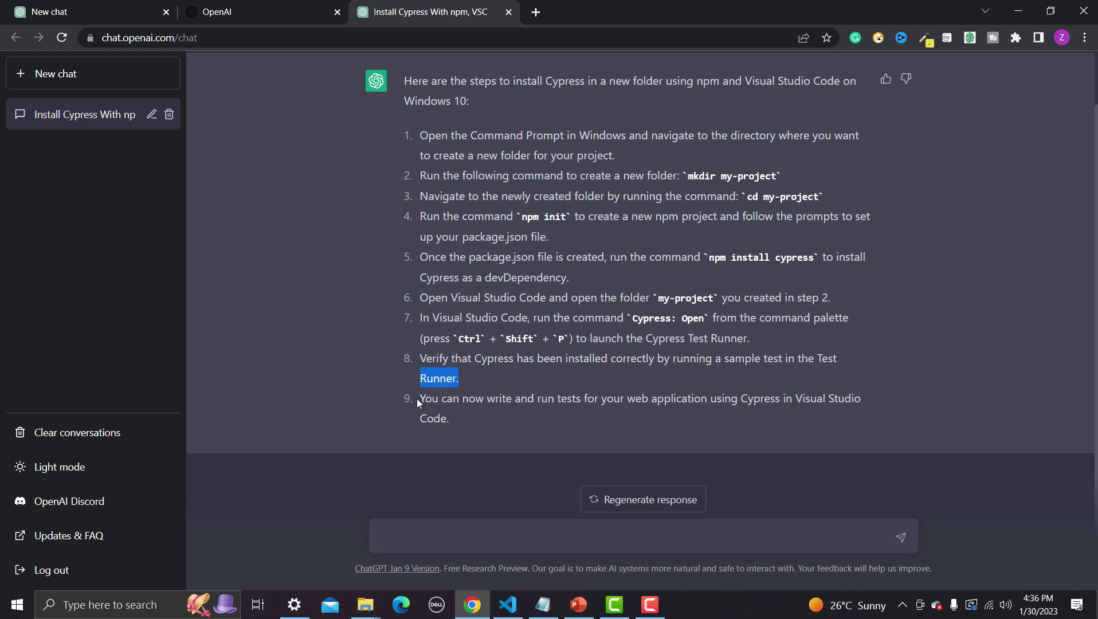
drag(420, 398, 723, 411)
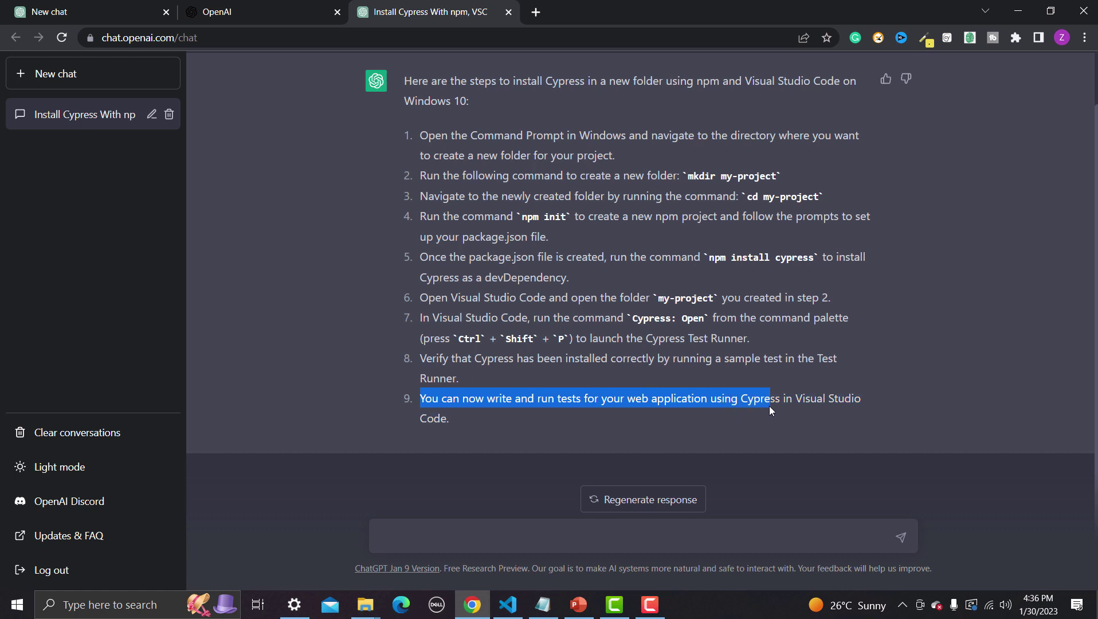
drag(791, 408, 784, 407)
Clear the open windows from view and create a folder named InstallCypress on the desktop
click(1013, 16)
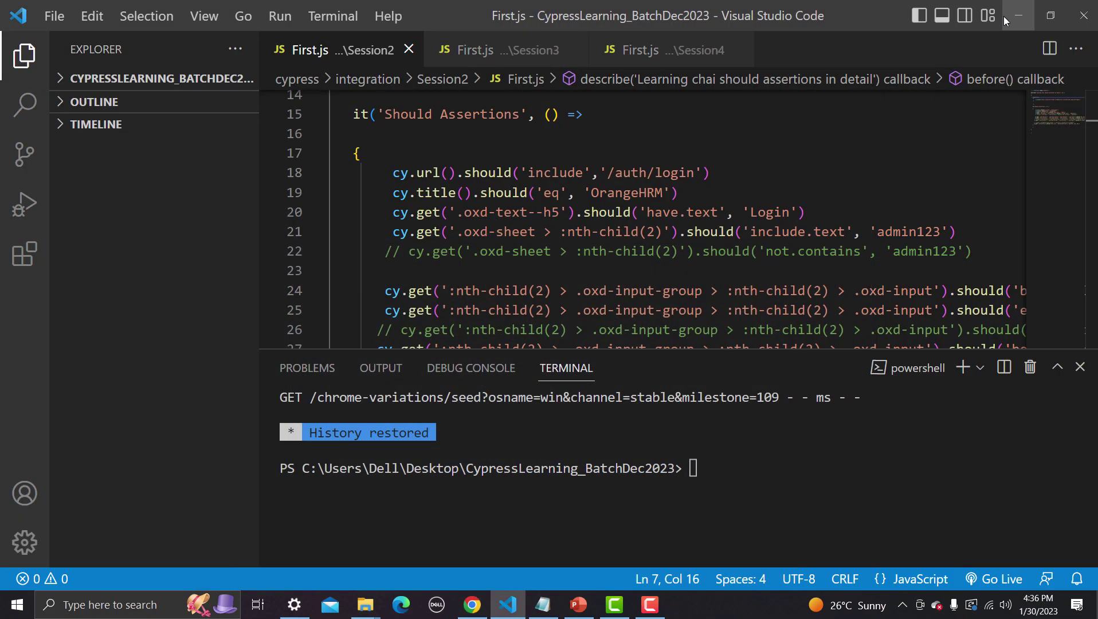
click(1014, 17)
click(1007, 17)
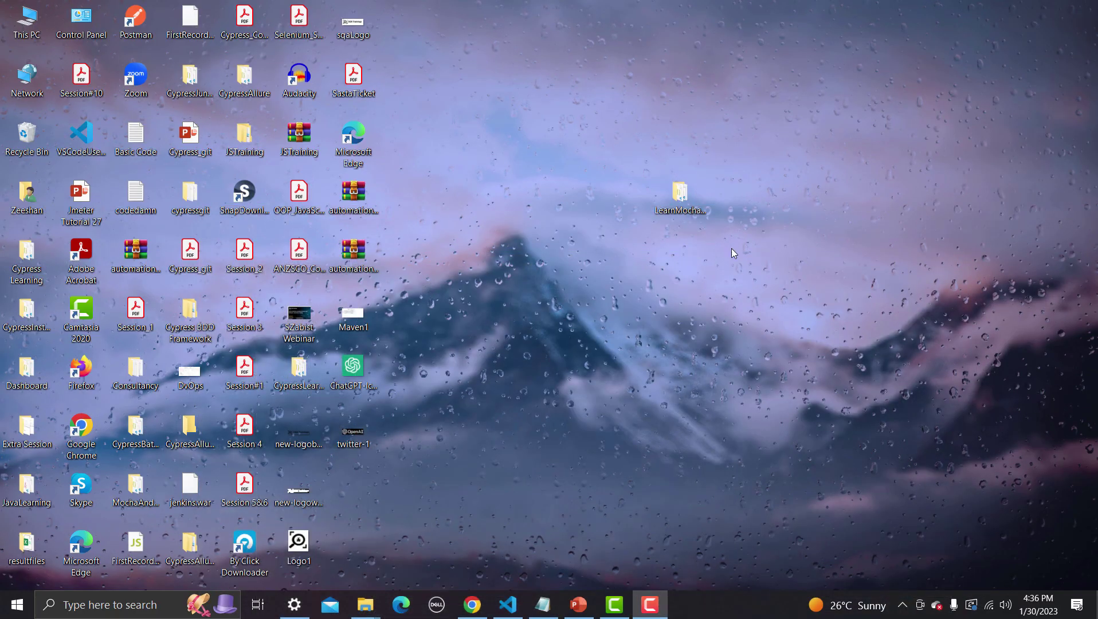
right_click(605, 305)
mouse_move(691, 457)
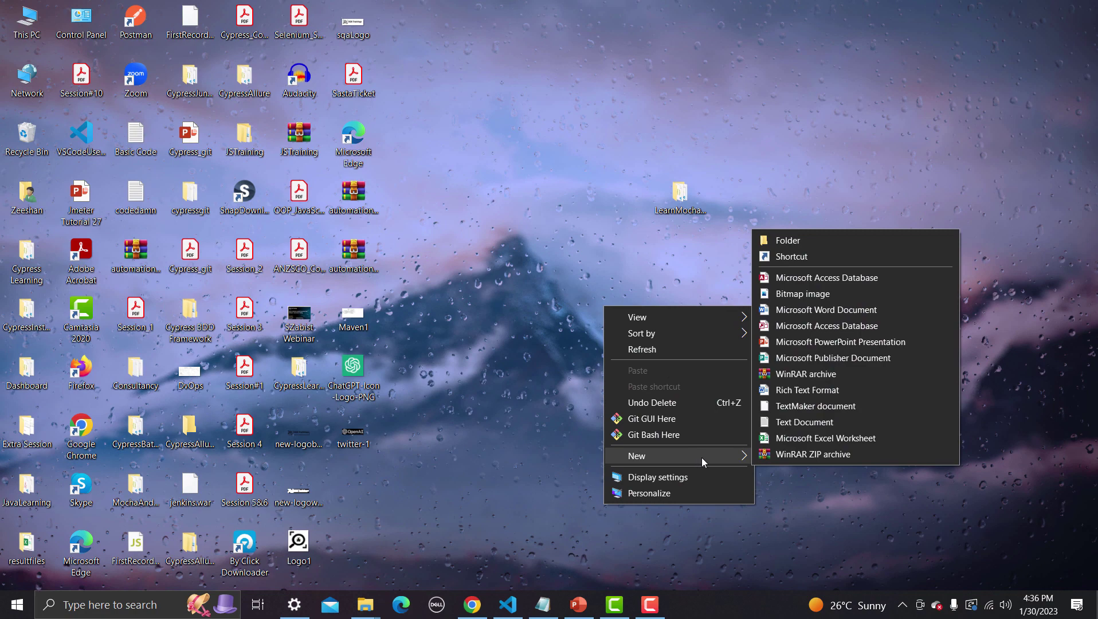
click(809, 243)
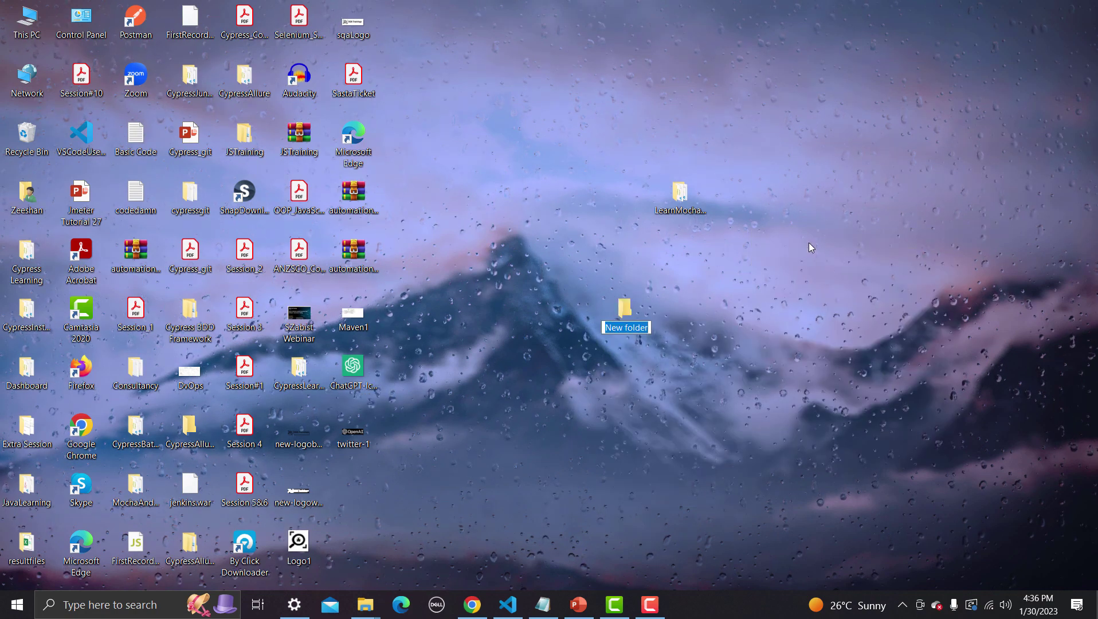
text(Install)
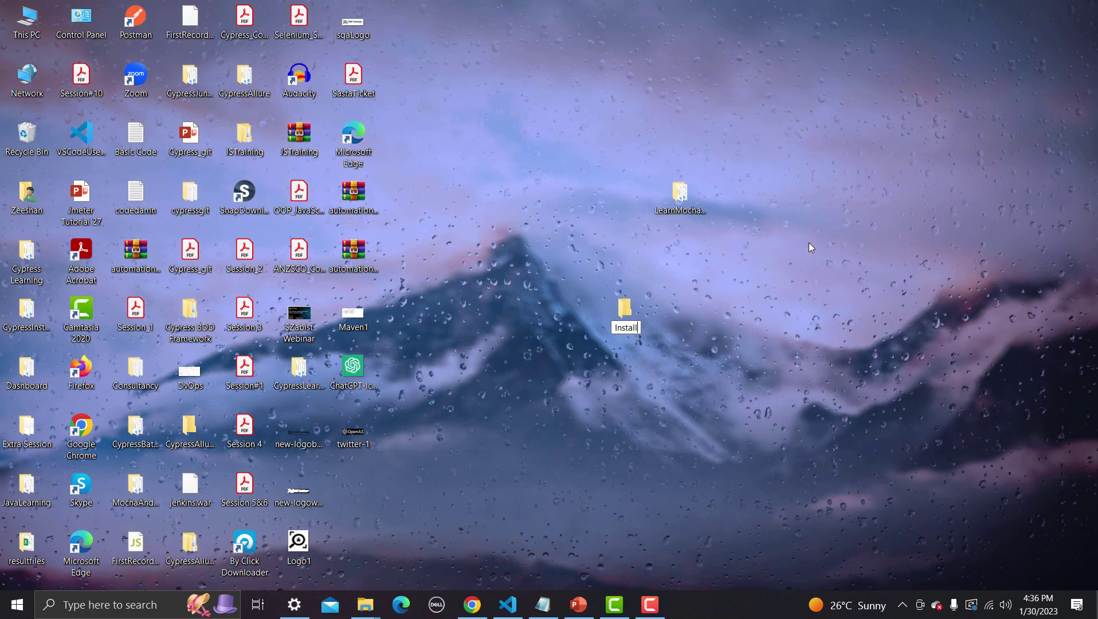
text(Cypress)
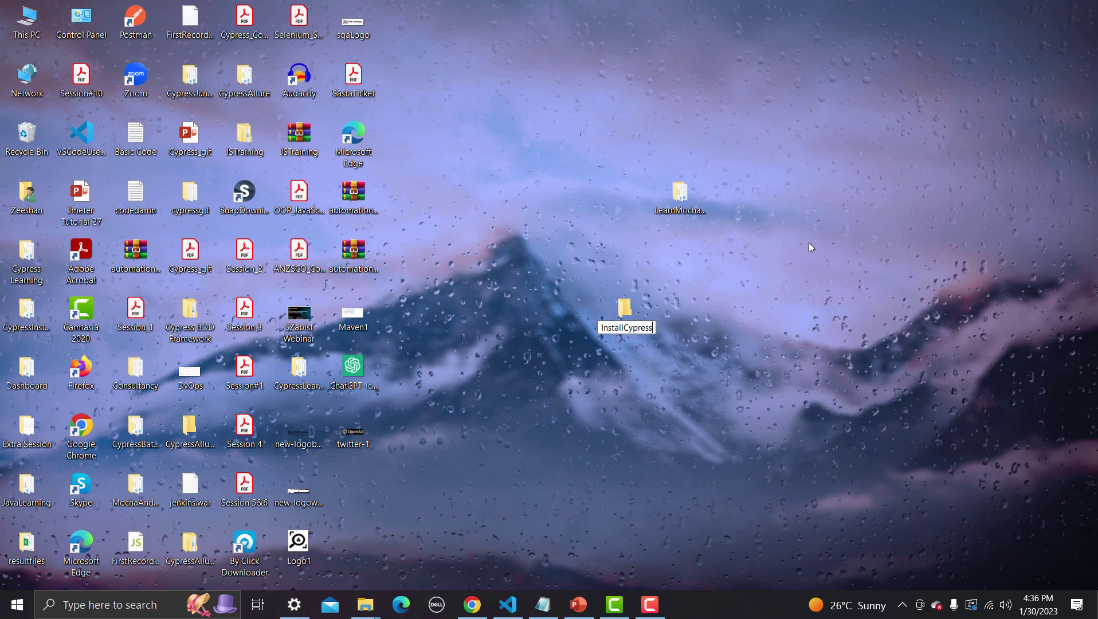
key(Return)
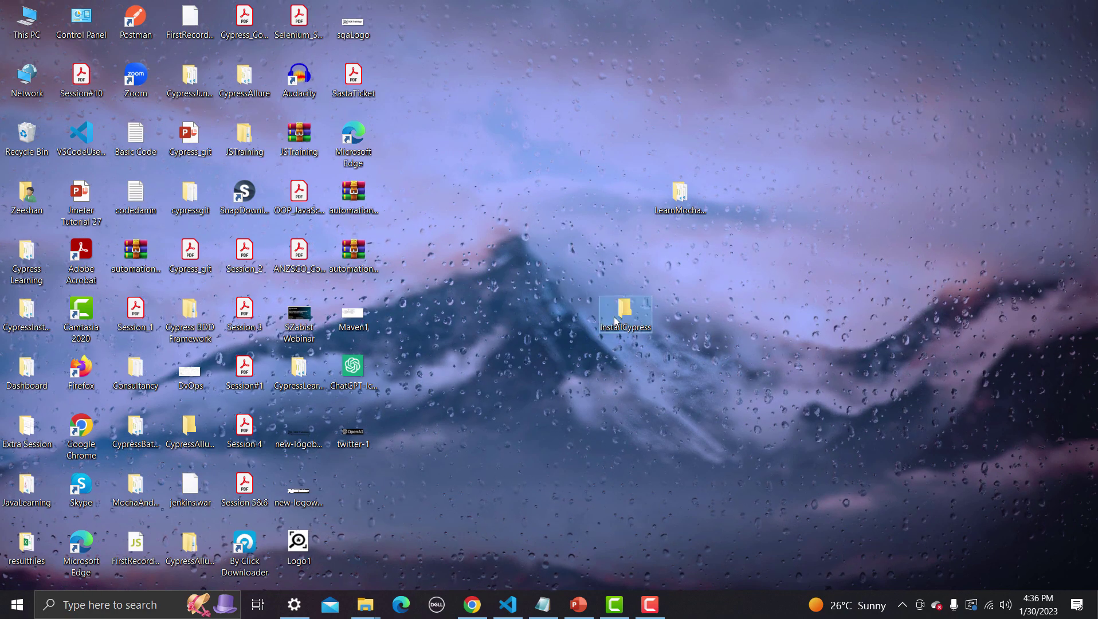
Reread the ChatGPT instructions on npm init and navigating to the new folder, and return to the desktop
click(473, 606)
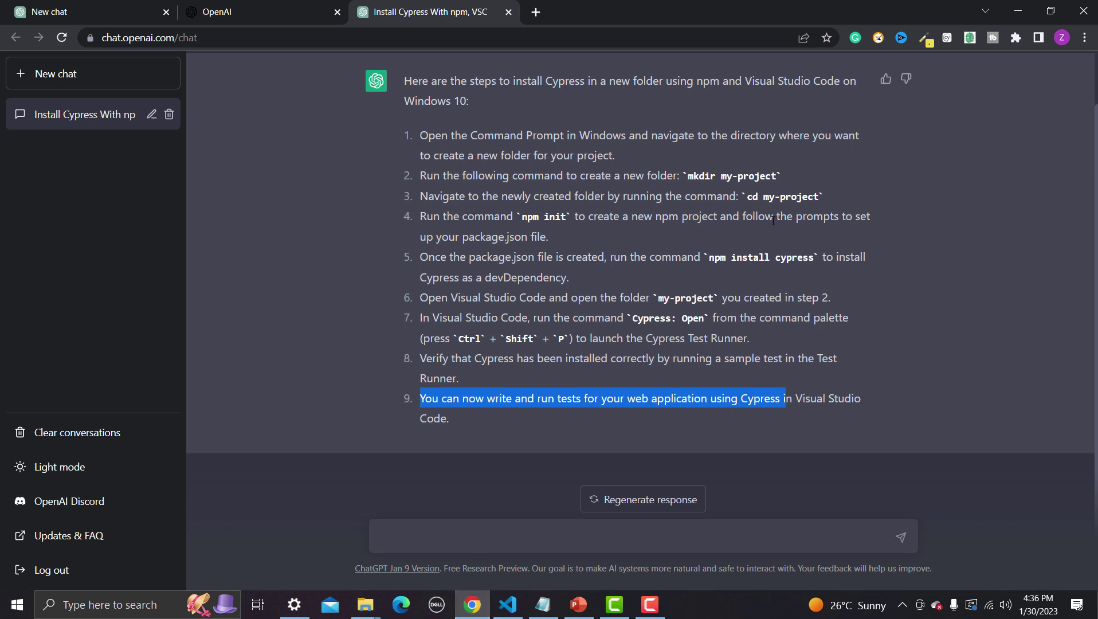
click(422, 221)
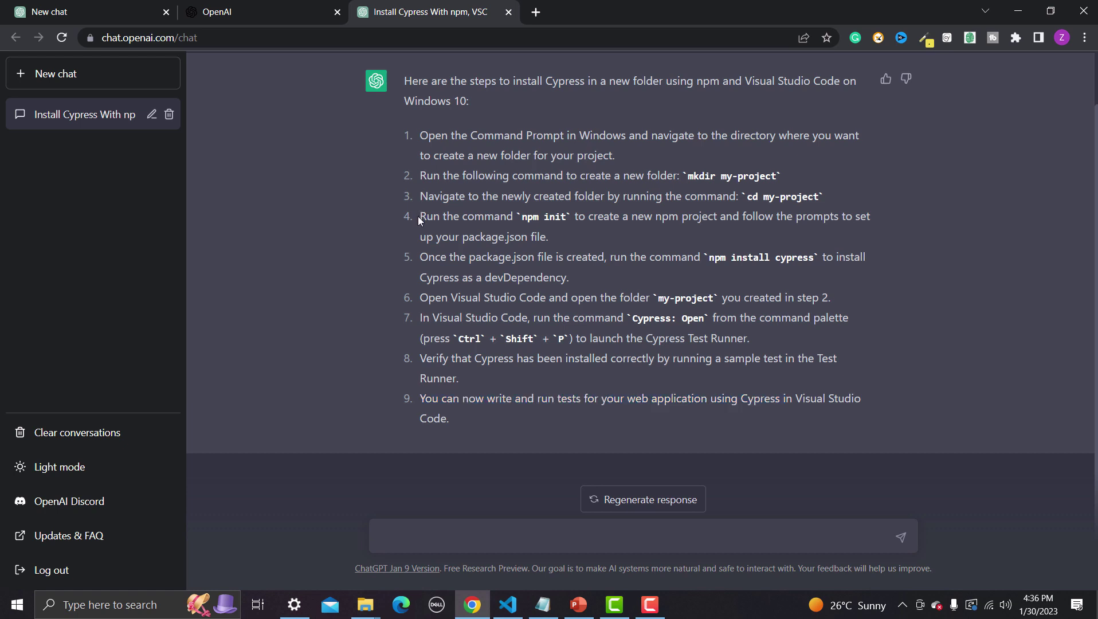
drag(426, 220, 756, 228)
click(727, 228)
drag(420, 196, 838, 204)
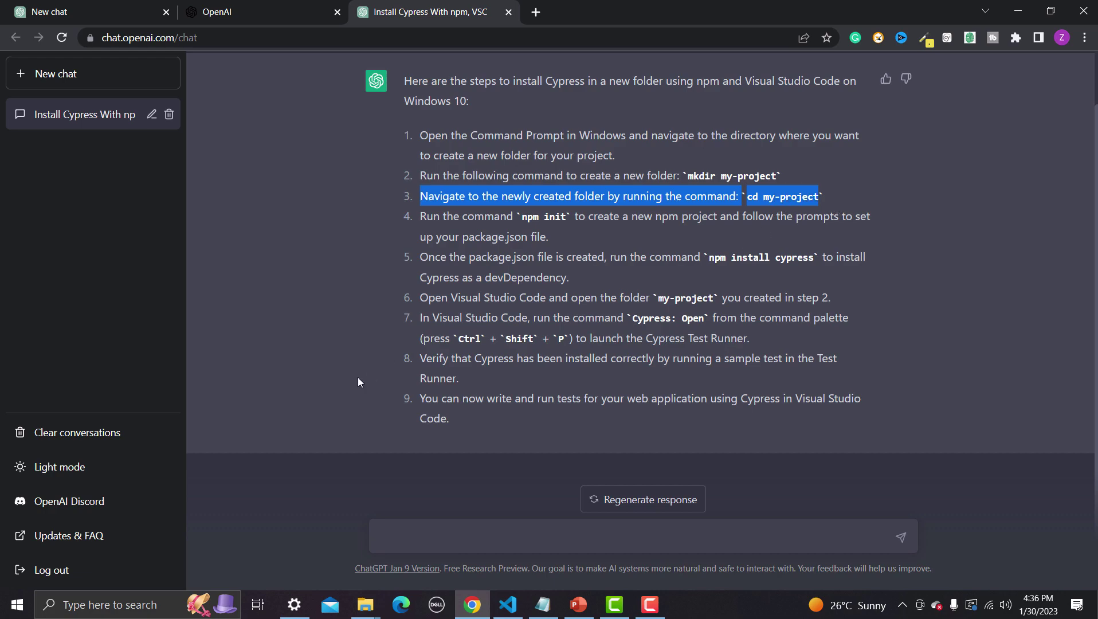
click(1017, 10)
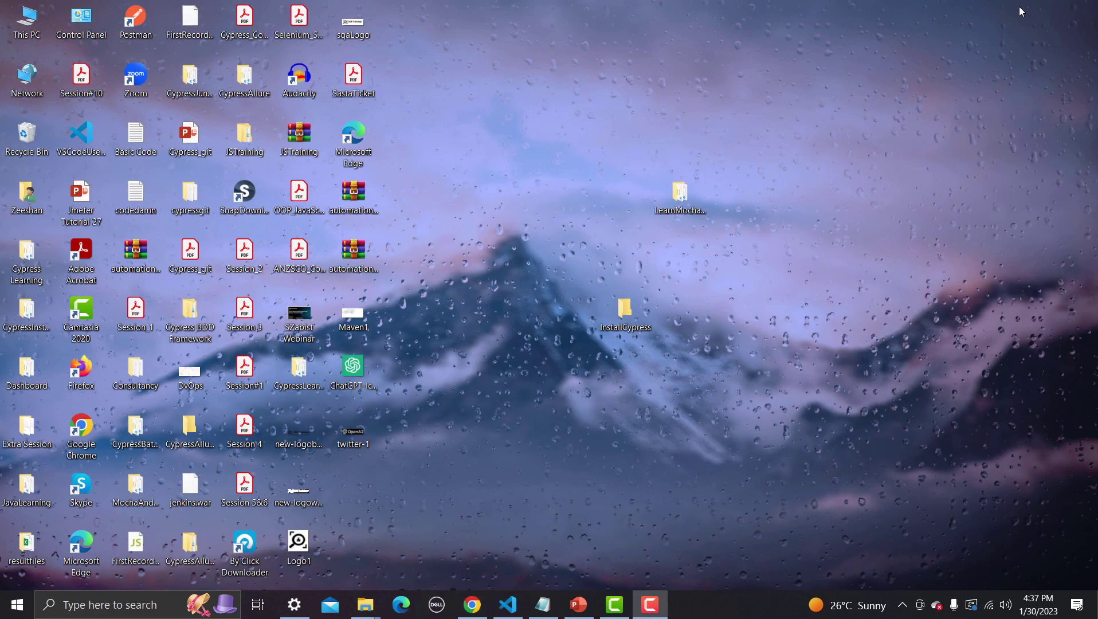
Open the InstallCypress folder on the desktop, check its full path and start a Command Prompt beside it
double_click(624, 309)
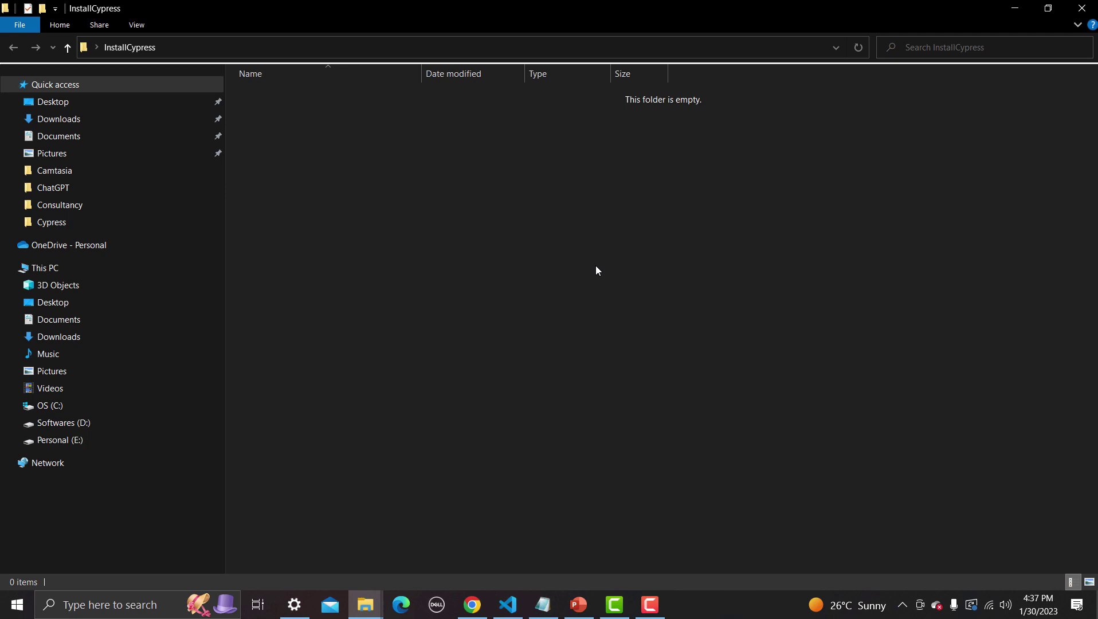
click(343, 49)
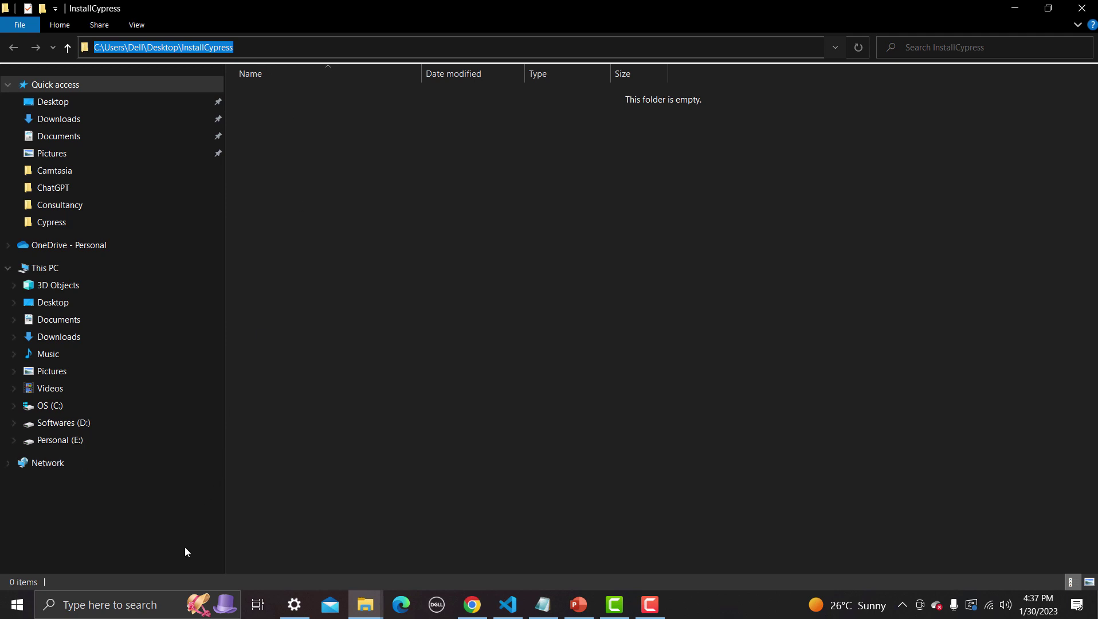
click(153, 602)
text(cmd)
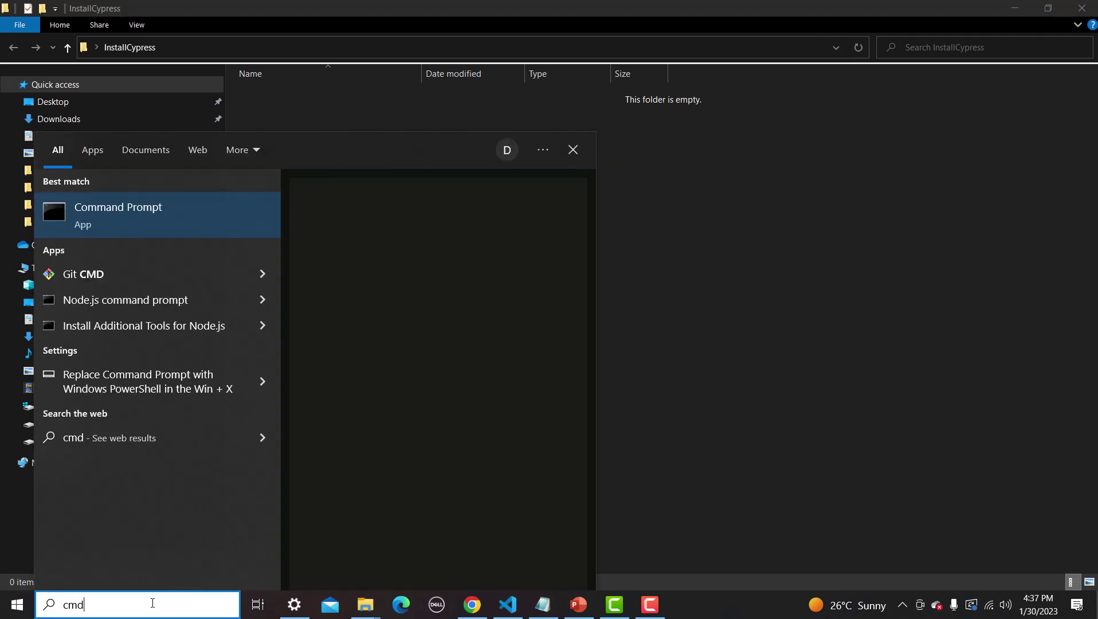
key(Return)
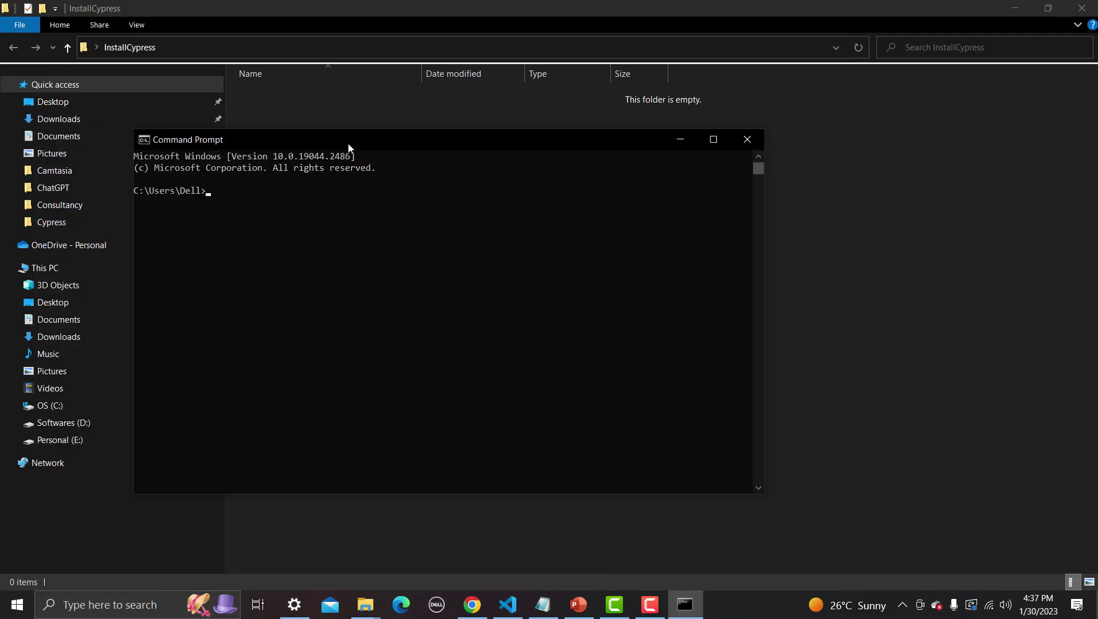
drag(345, 143, 550, 162)
click(283, 47)
click(283, 47)
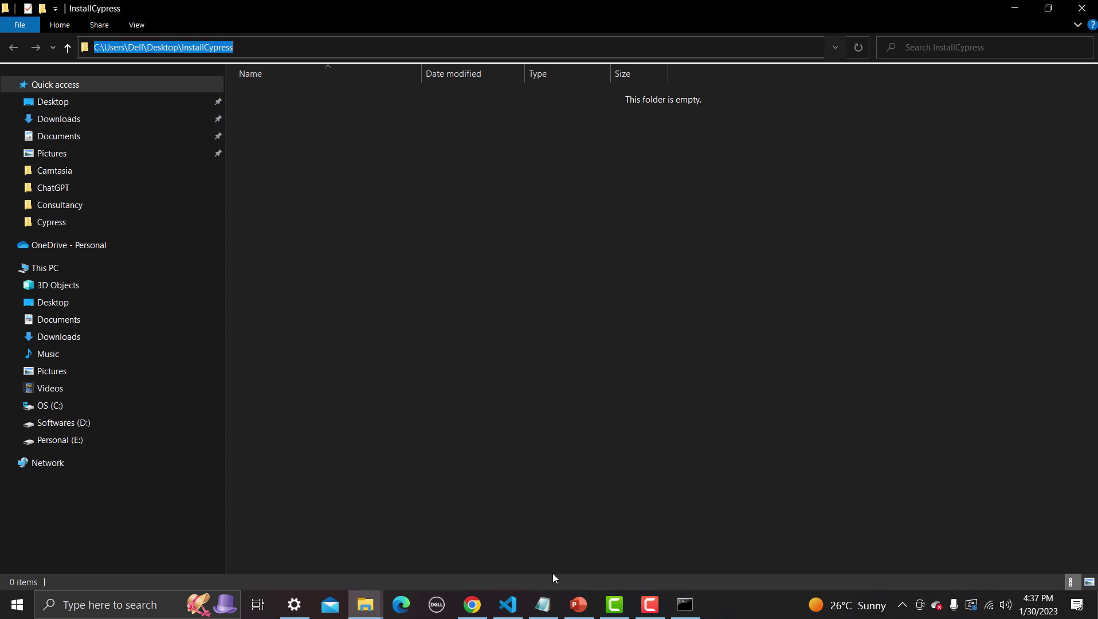
In the Command Prompt, go to the desktop and into the installCypress folder, and run npm init there
click(685, 602)
text(cd)
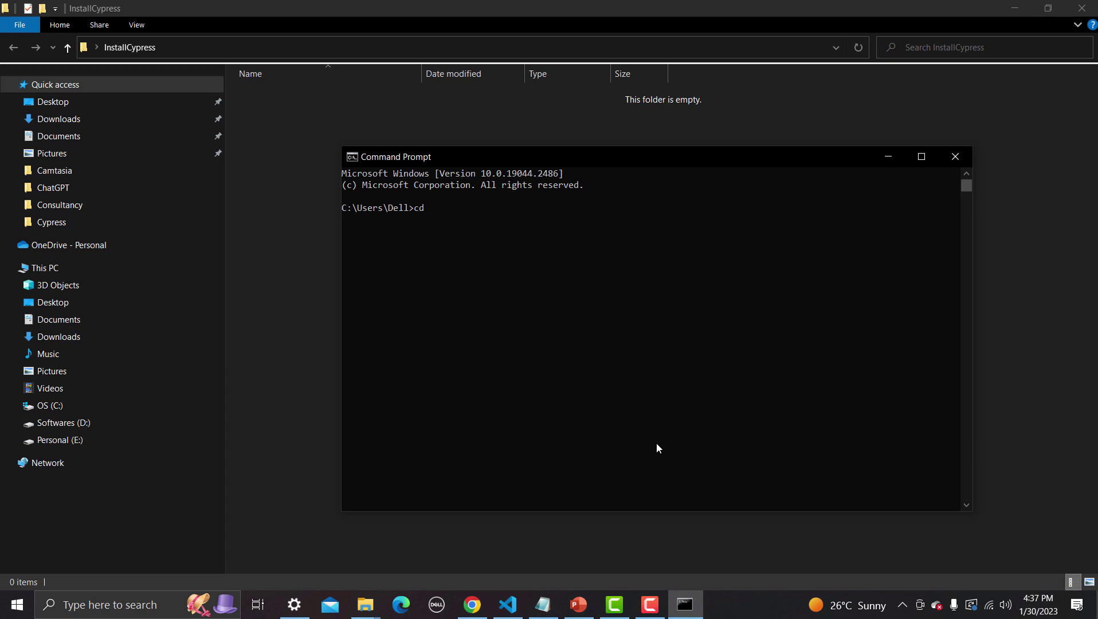
text( desktop4)
key(BackSpace)
key(Return)
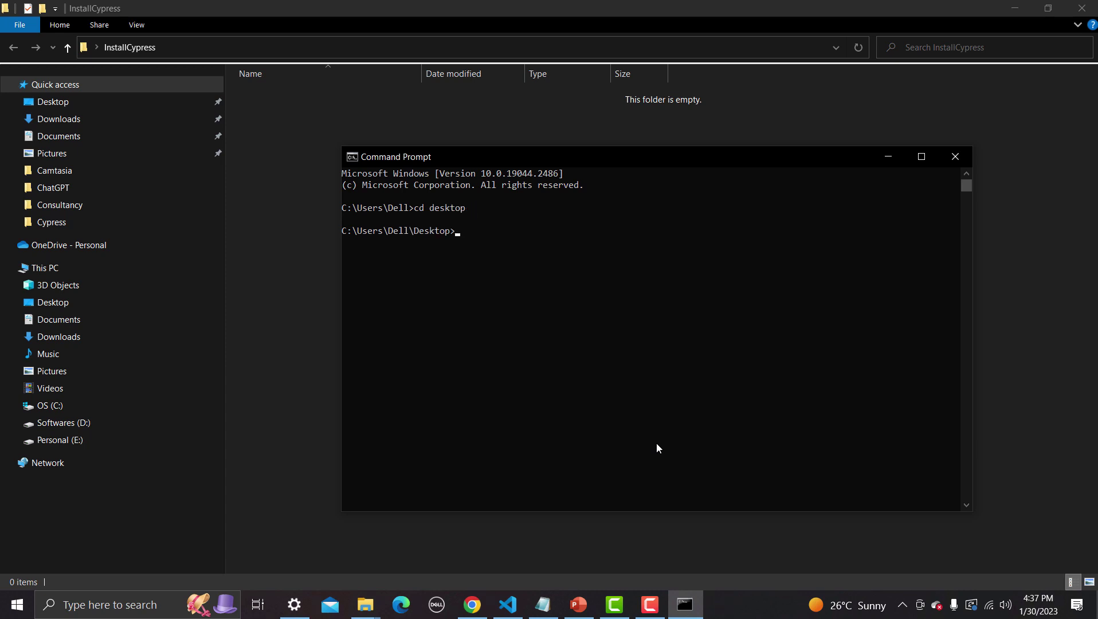
text(cd in)
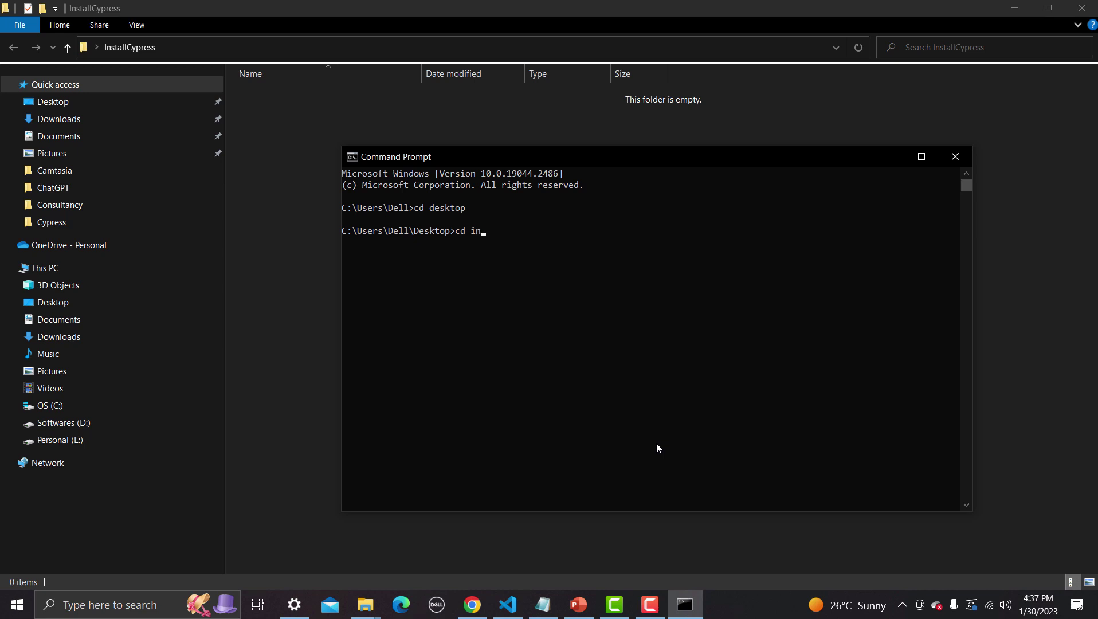
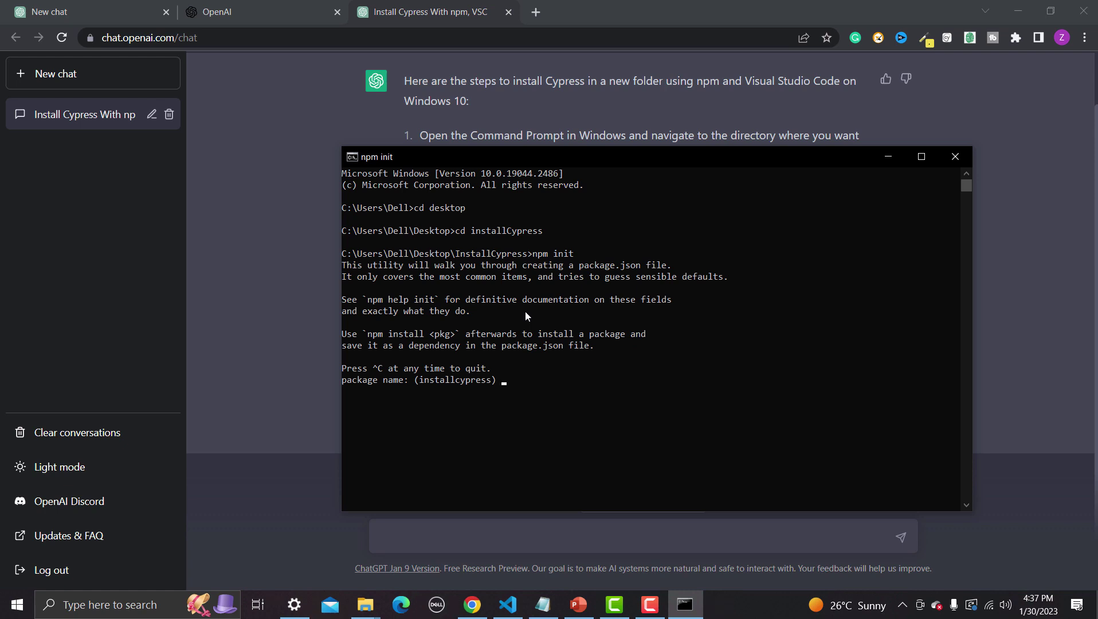
Try ChatGPT_Cypress as the package name, enter chatgpt_cypress instead, and accept the default version
text(ChatGPT_Cypress)
key(Return)
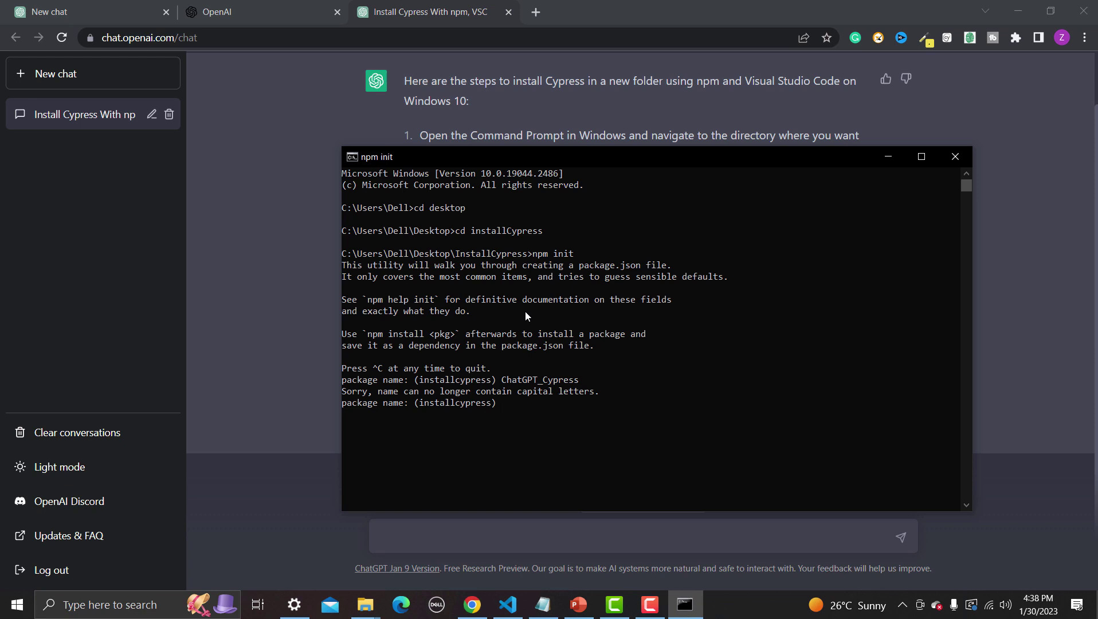
text(chatgpt_cypress)
key(Return)
key(Return)
Enter "Thhis installation is done using chatgpt" as the package description
text(Thi)
key(BackSpace)
key(BackSpace)
key(BackSpace)
text(Thhis installation is done using chatgpt)
key(Return)
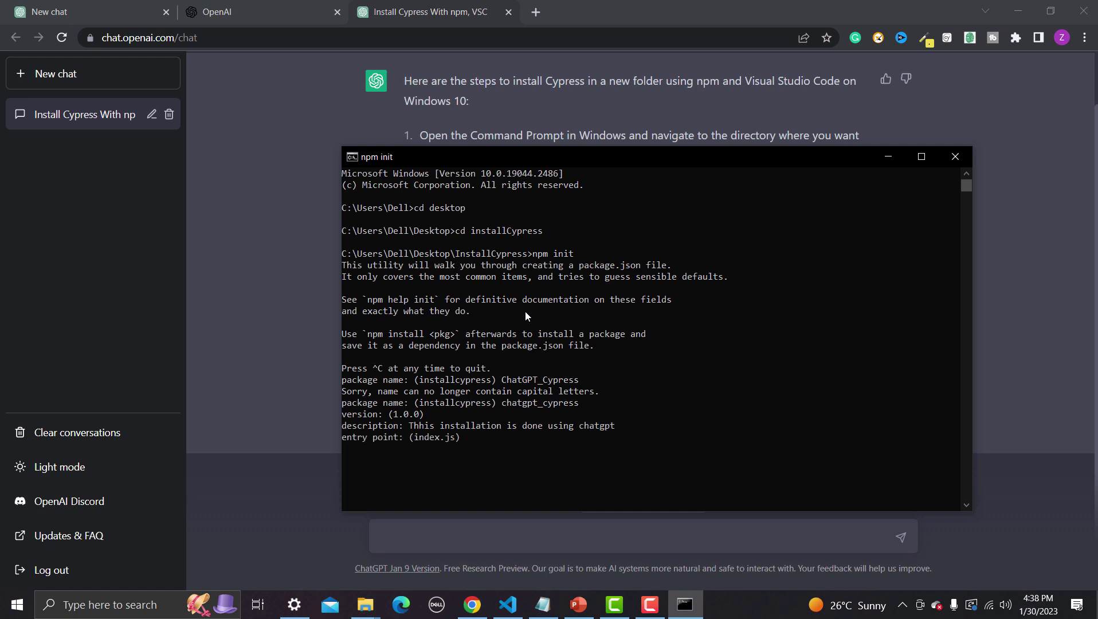
Accept the default entry point, leave test command, git repository and keywords empty, and enter ChatGPT as the author
key(Return)
key(Return)
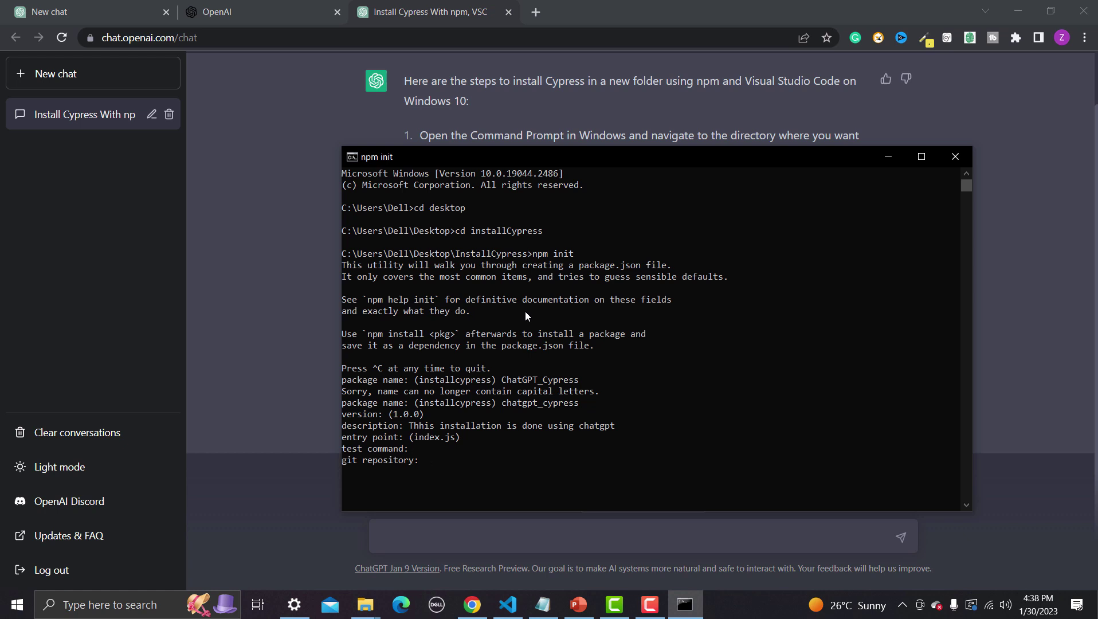
key(Return)
key(Return)
text(ChatGPT)
key(Return)
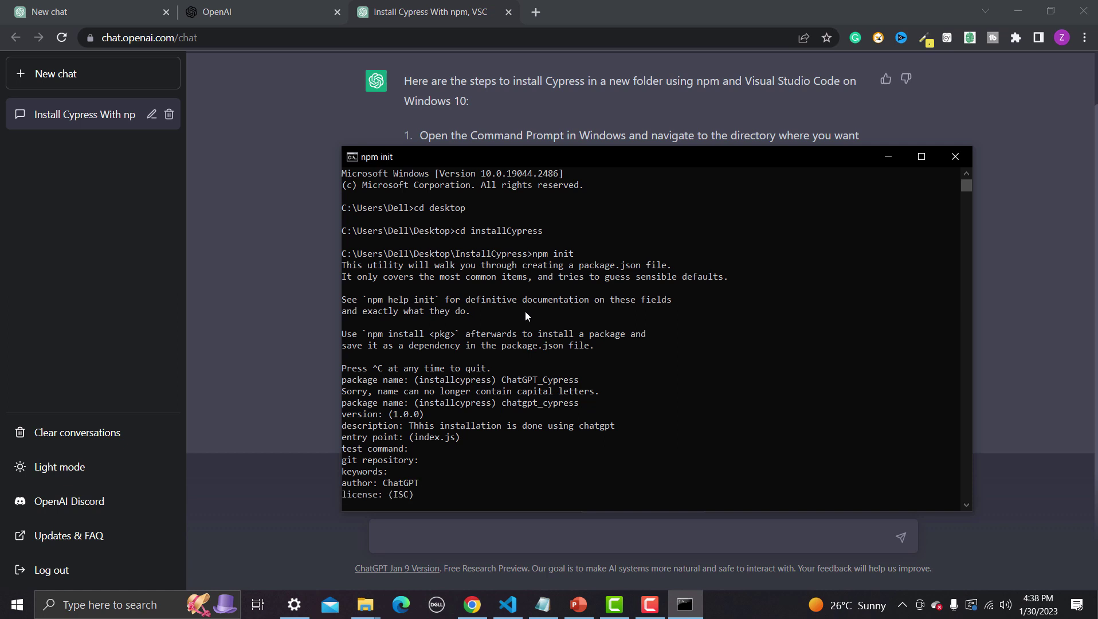
Accept the default license and confirm writing package.json with yes
key(Return)
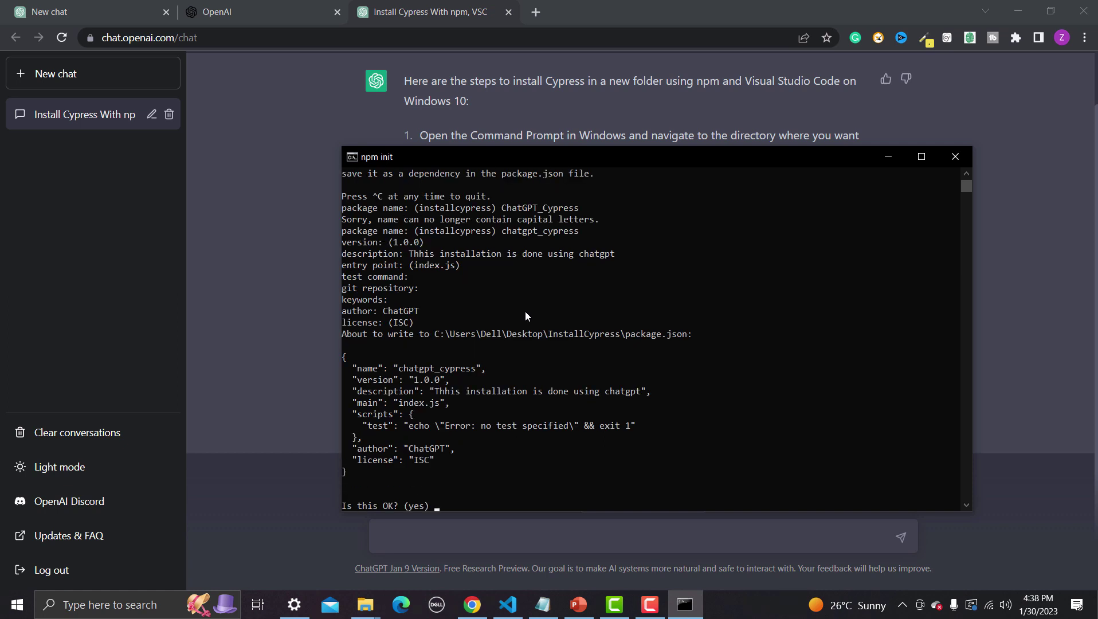
text(yes)
key(Return)
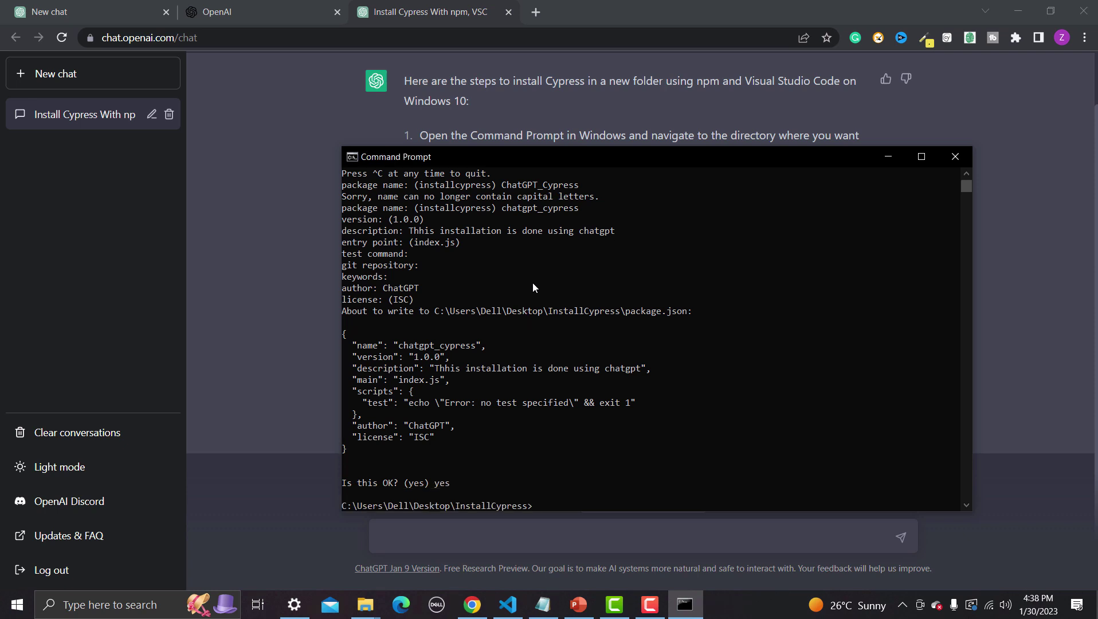
Check the InstallCypress folder in File Explorer for the package.json file
drag(582, 169, 502, 294)
drag(503, 256, 496, 146)
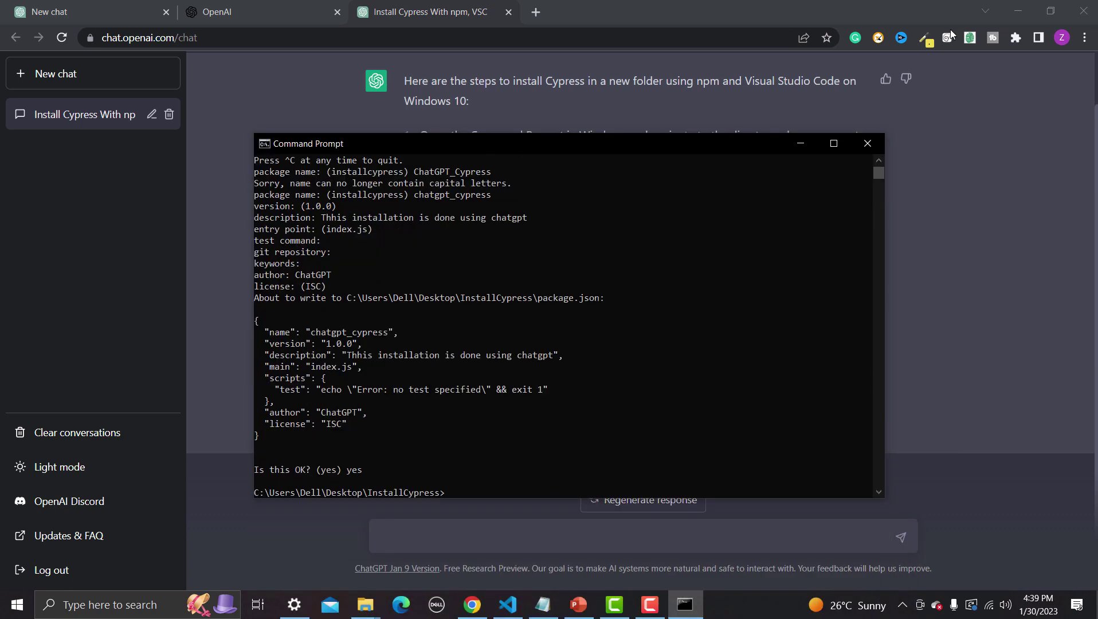
click(1015, 11)
click(894, 92)
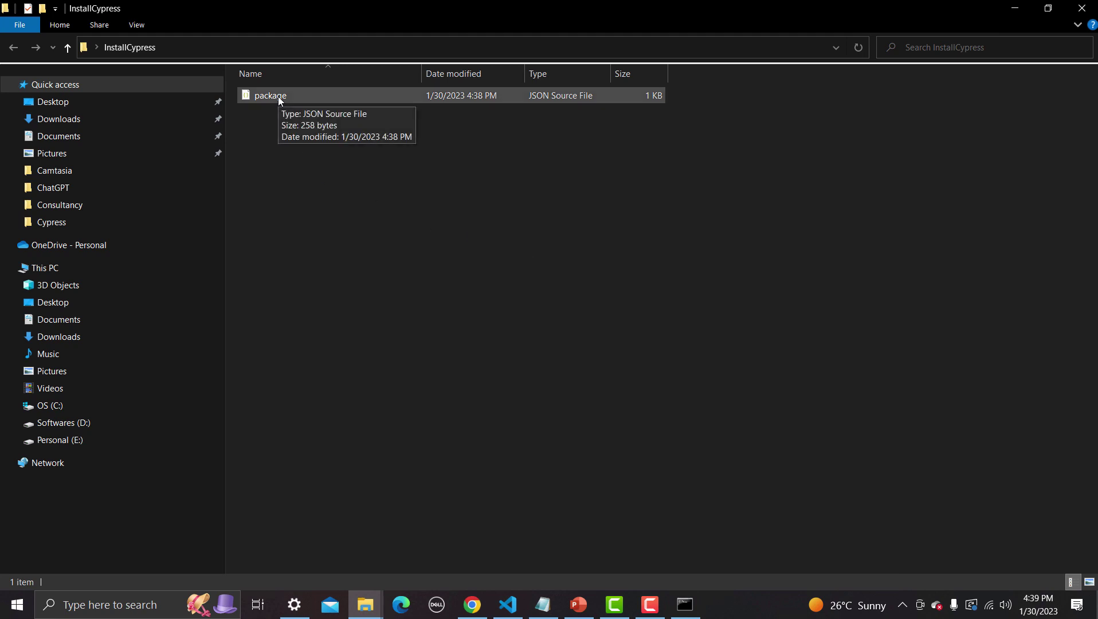
Return to the ChatGPT instructions and run npm install cypress in the Command Prompt for the InstallCypress folder
click(472, 605)
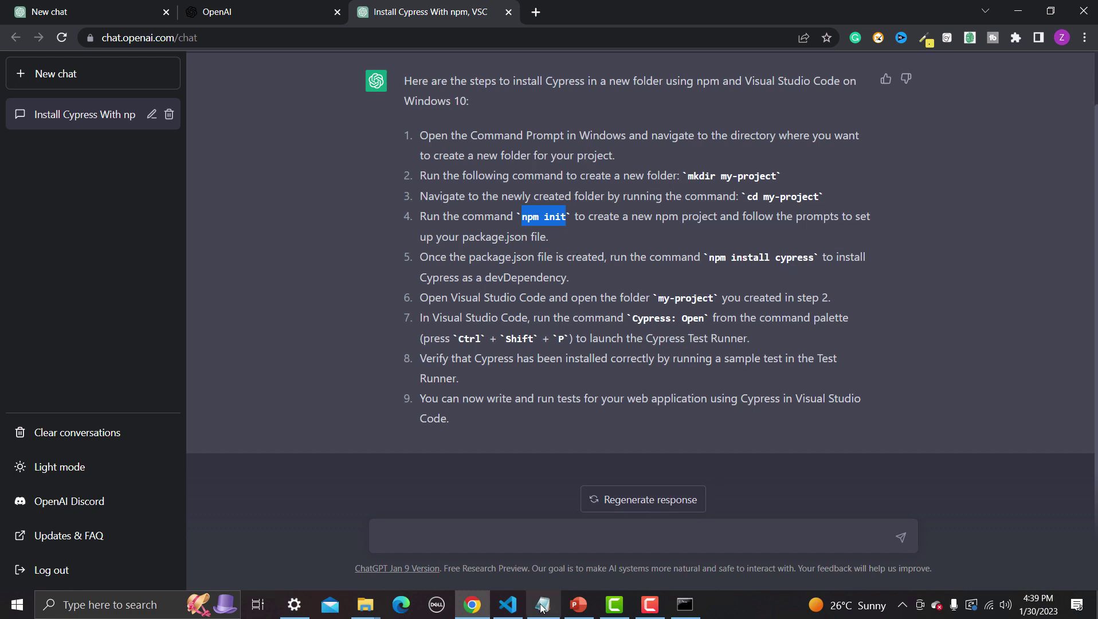
click(685, 603)
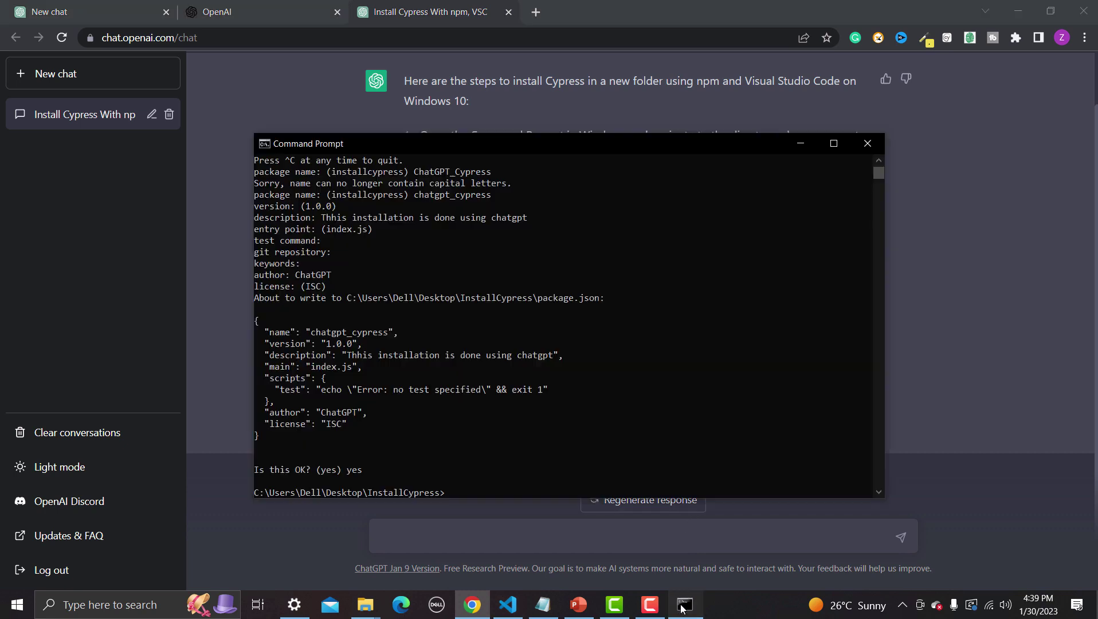
drag(524, 144, 344, 109)
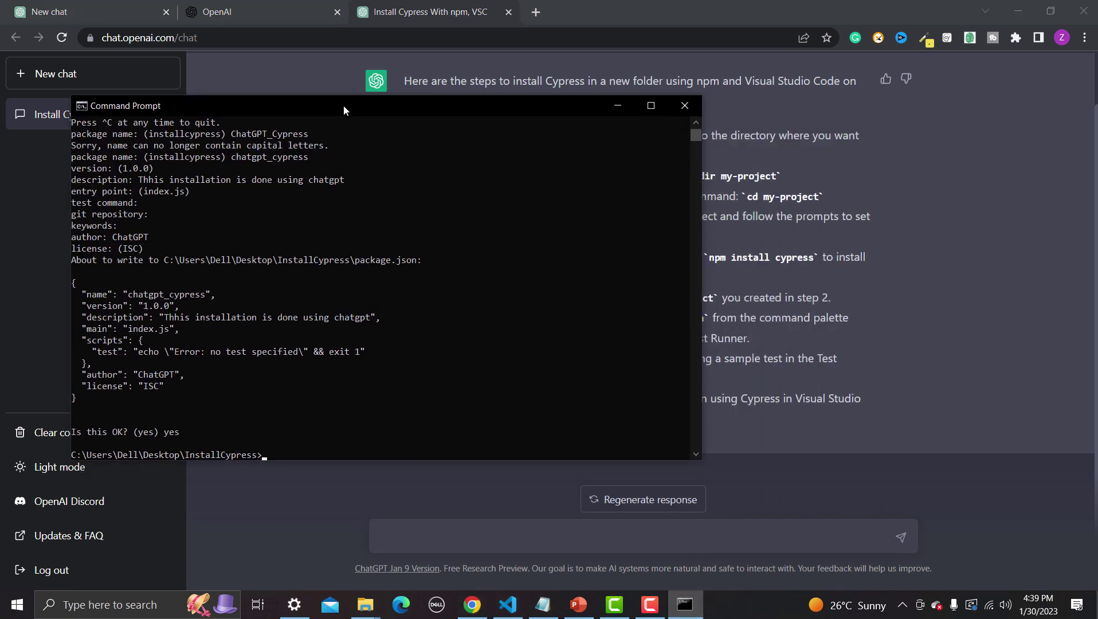
text(npm install cypress)
key(Return)
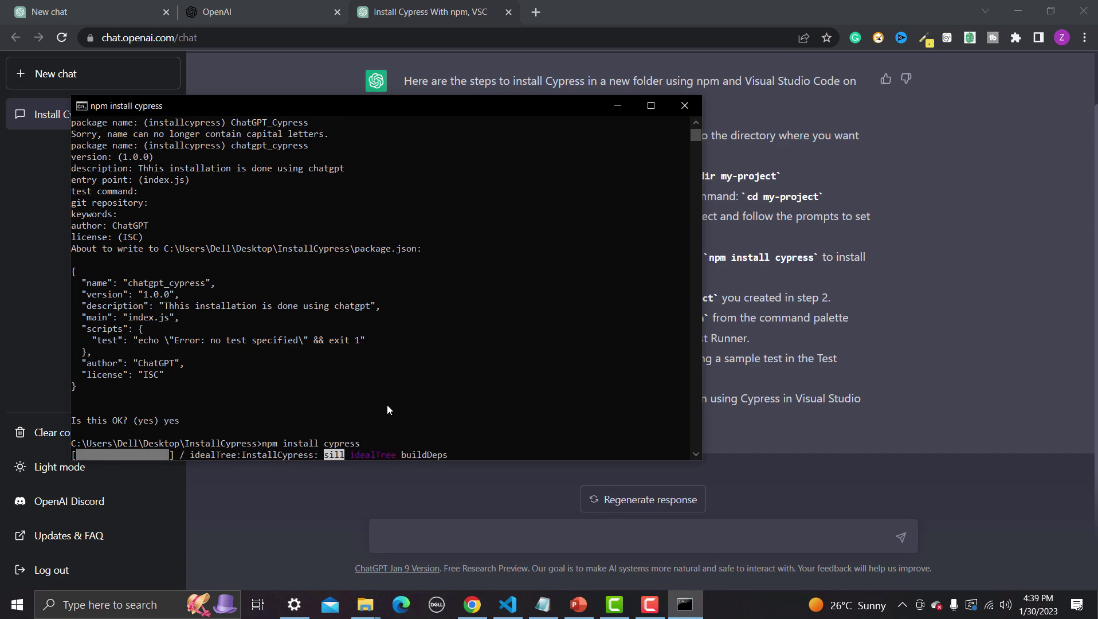
Check the progress of the Cypress installation and read instructions 6 and 7 of the ChatGPT answer on Visual Studio Code
drag(325, 111, 569, 140)
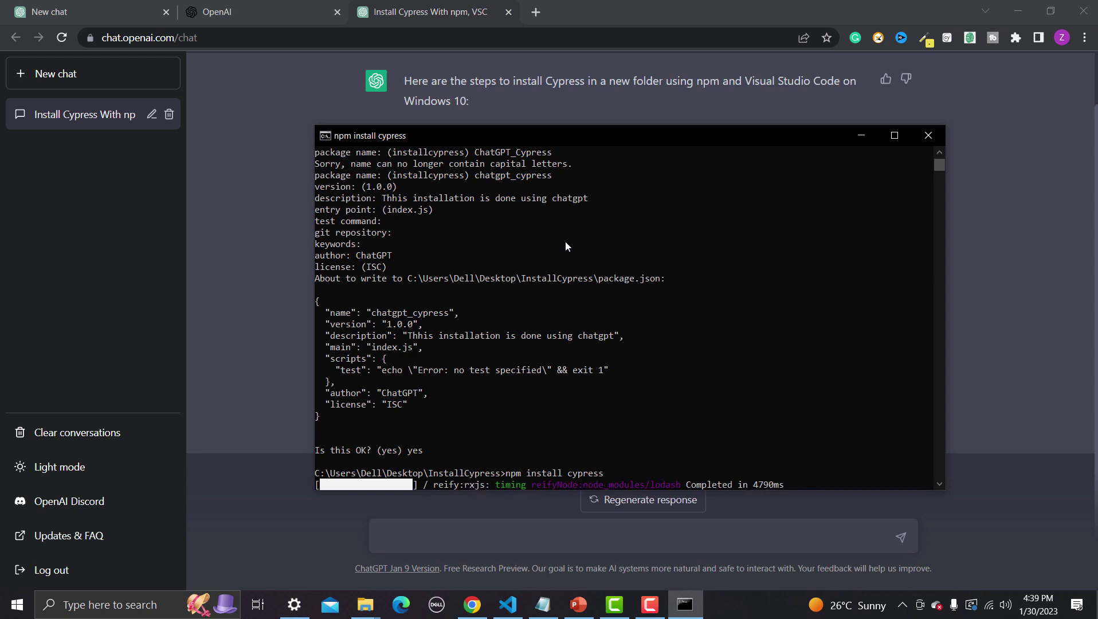
drag(593, 155, 483, 392)
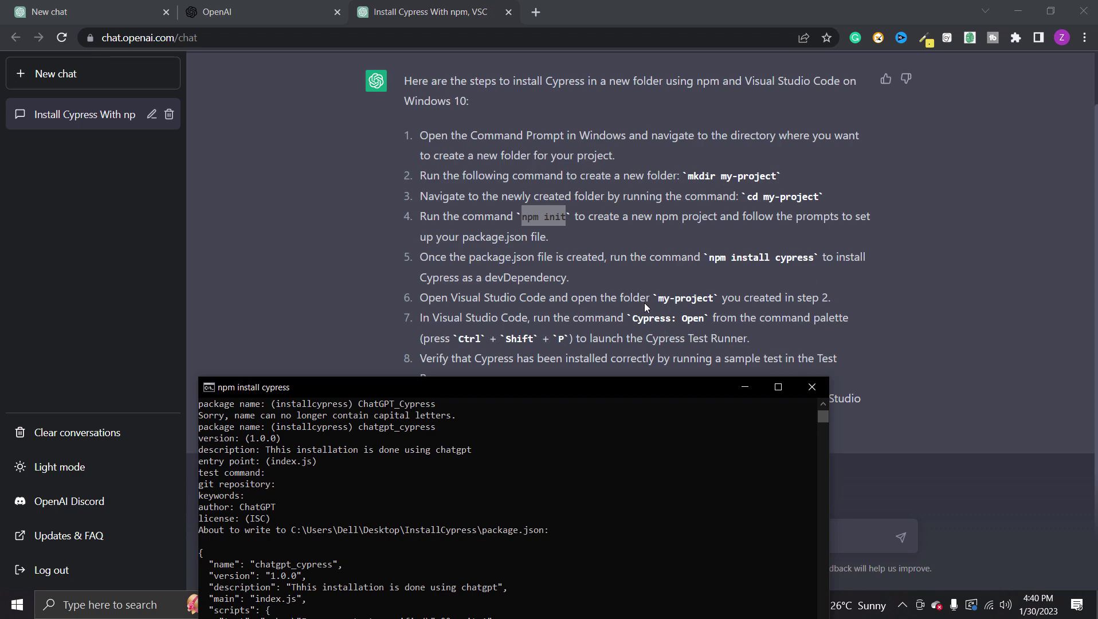
drag(573, 388, 619, 153)
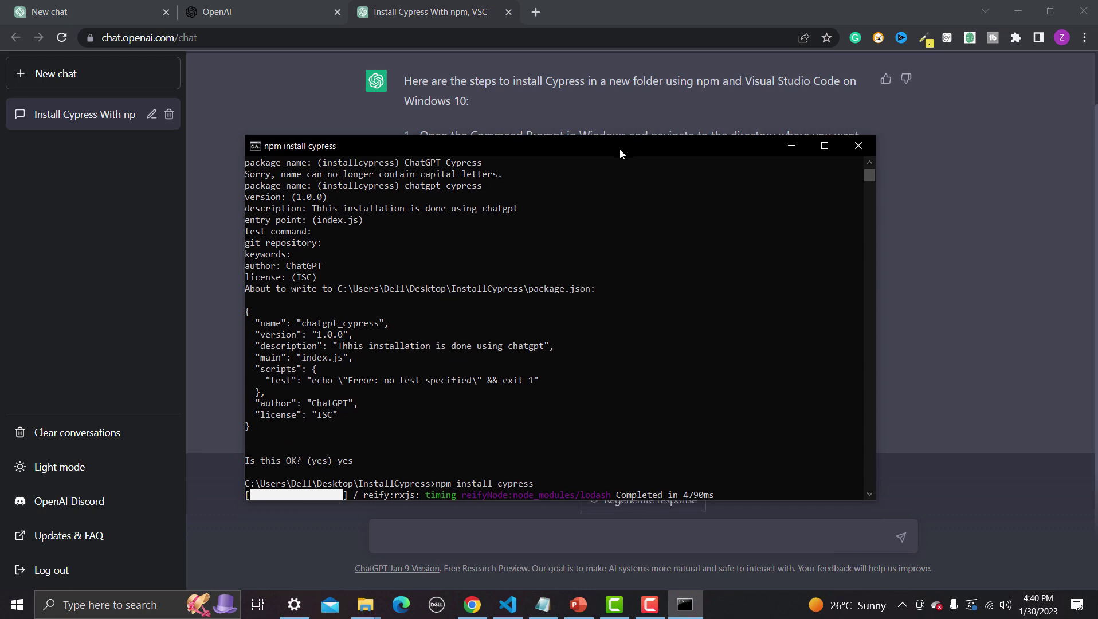
scroll(649, 340, down, 2)
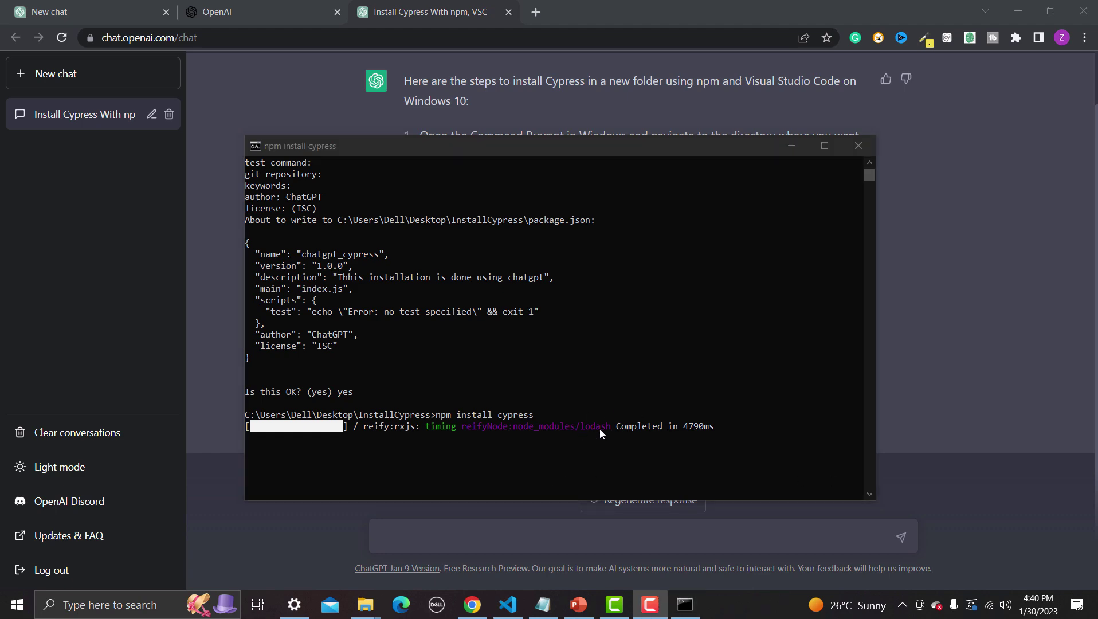
click(790, 147)
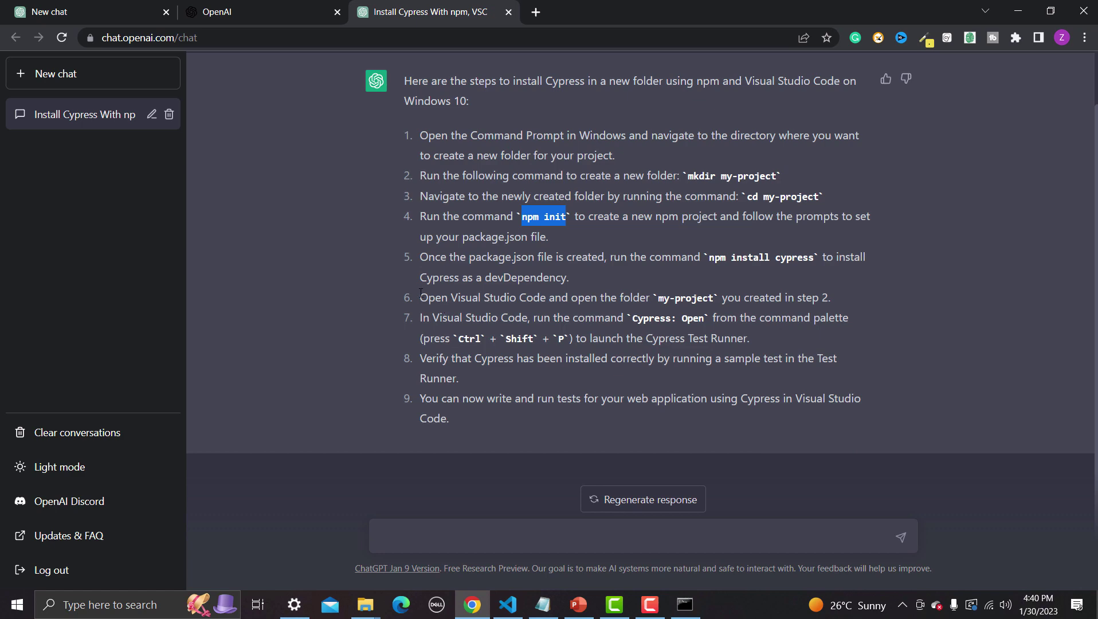
drag(420, 297, 688, 322)
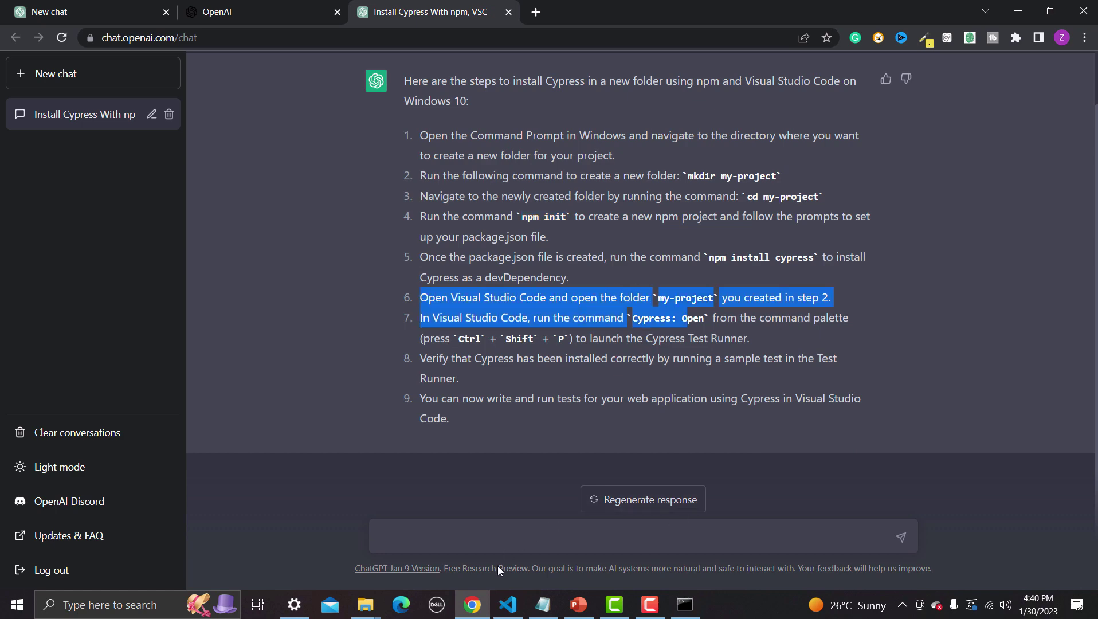
Switch to Visual Studio Code, open the InstallCypress folder from the desktop and inspect its node_modules folder
click(507, 604)
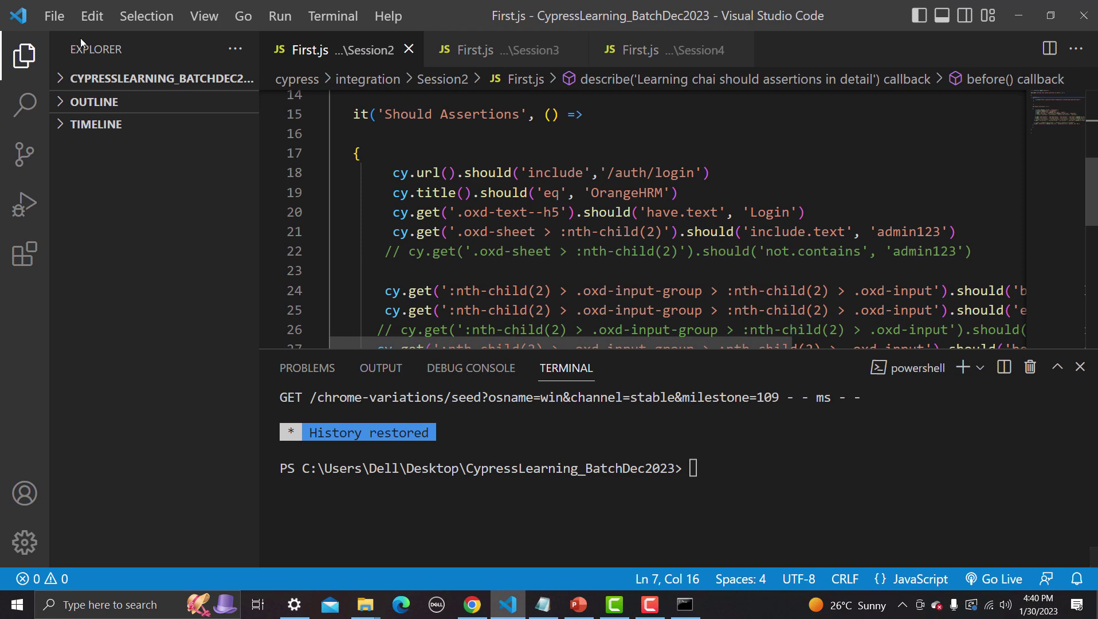
click(54, 16)
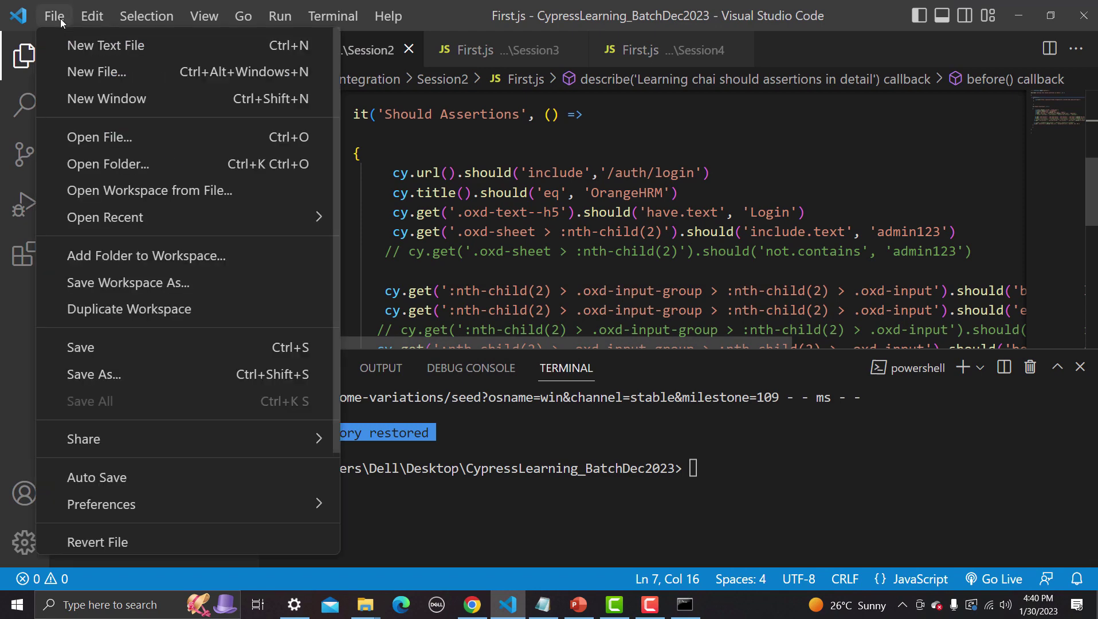
click(107, 168)
scroll(321, 178, down, 3)
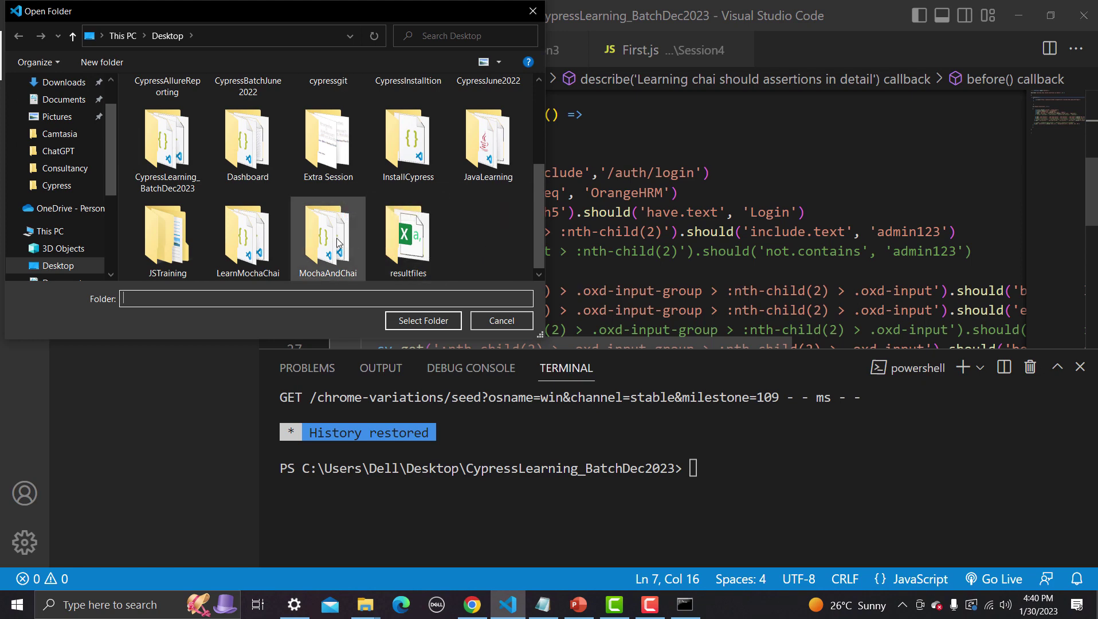
scroll(445, 209, up, 1)
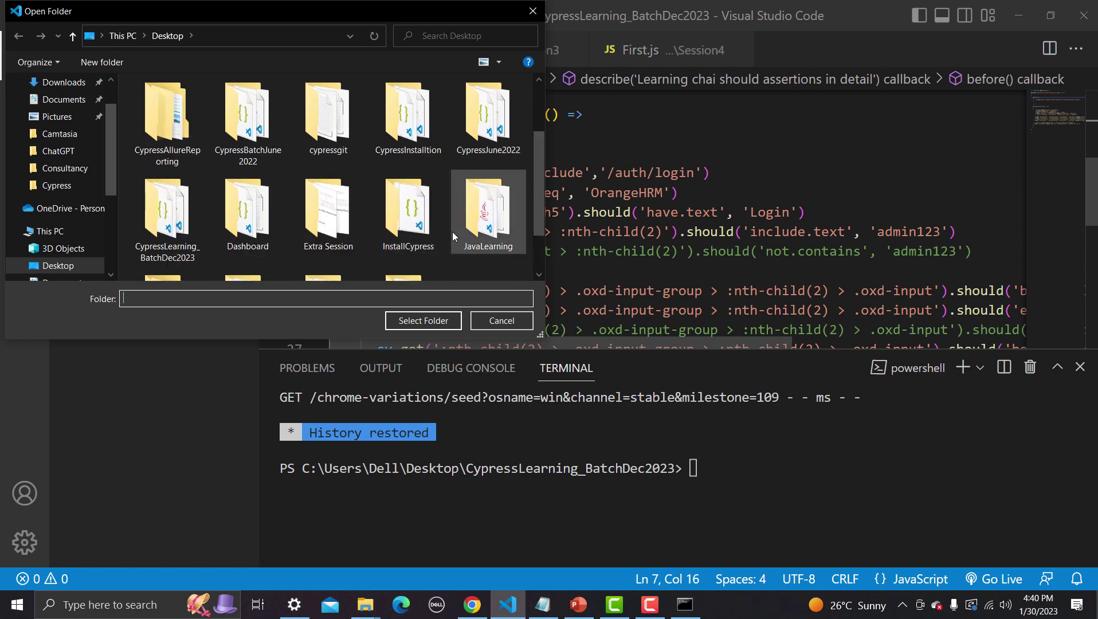
scroll(452, 232, up, 1)
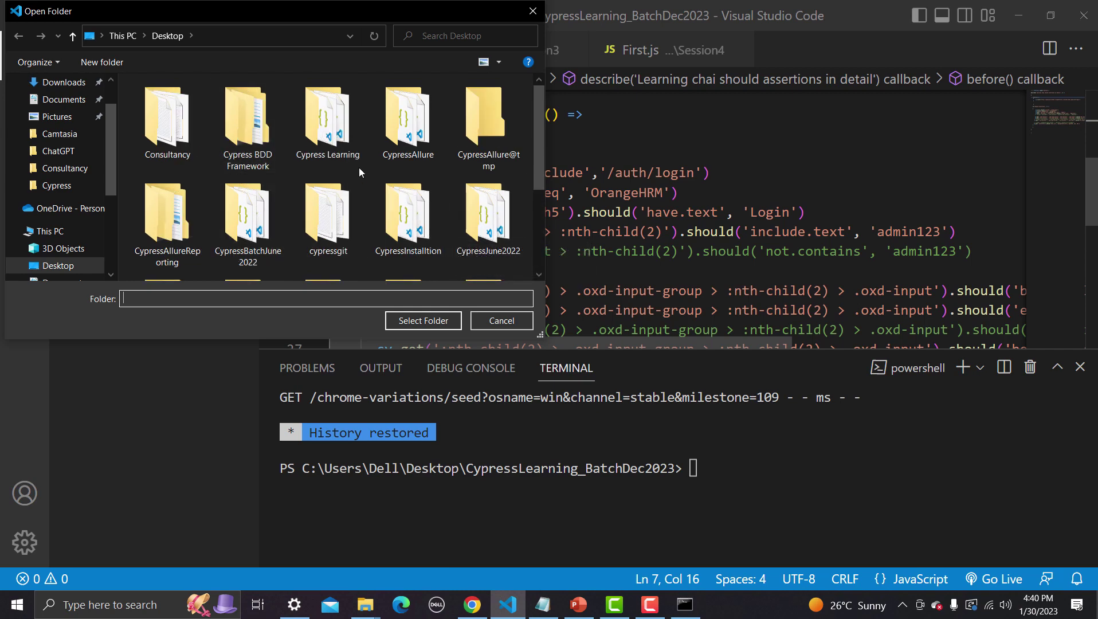
scroll(360, 169, down, 1)
click(395, 224)
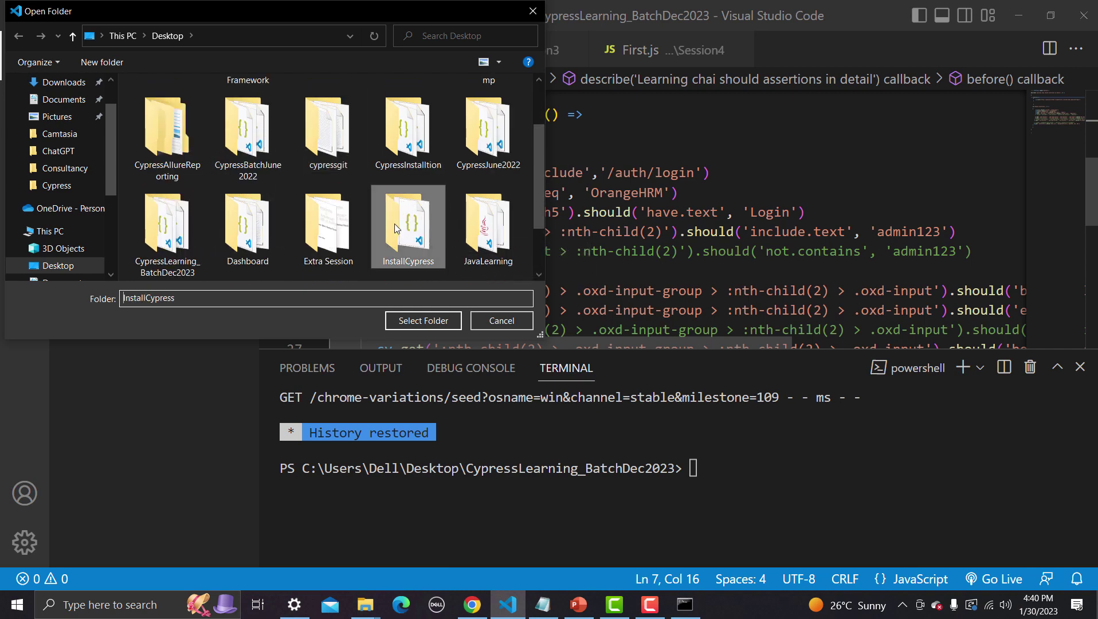
click(419, 319)
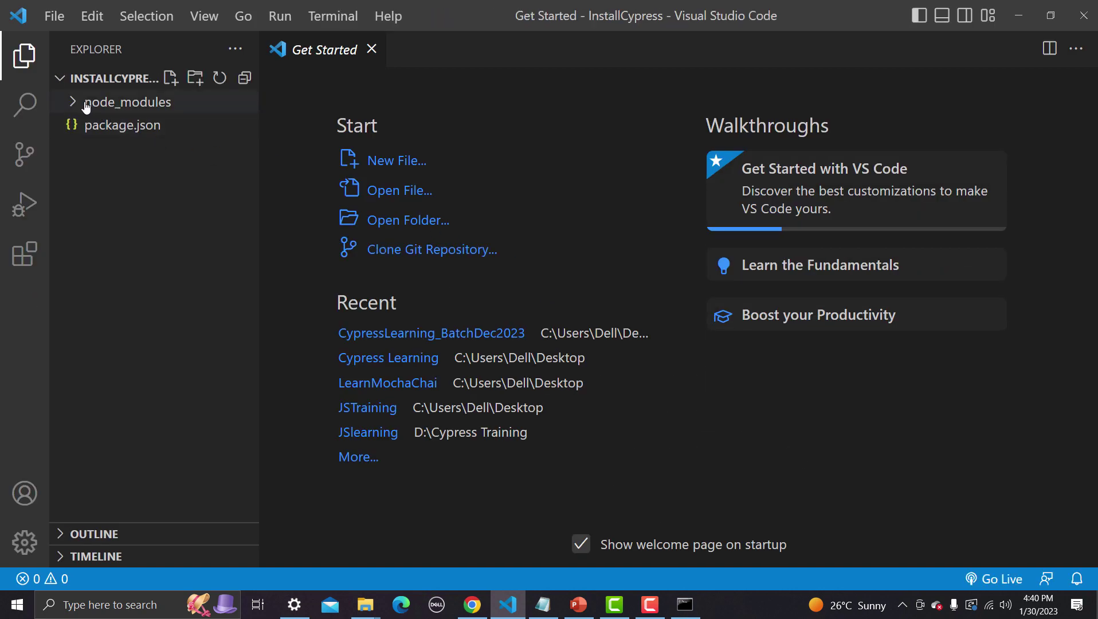
click(75, 106)
click(75, 106)
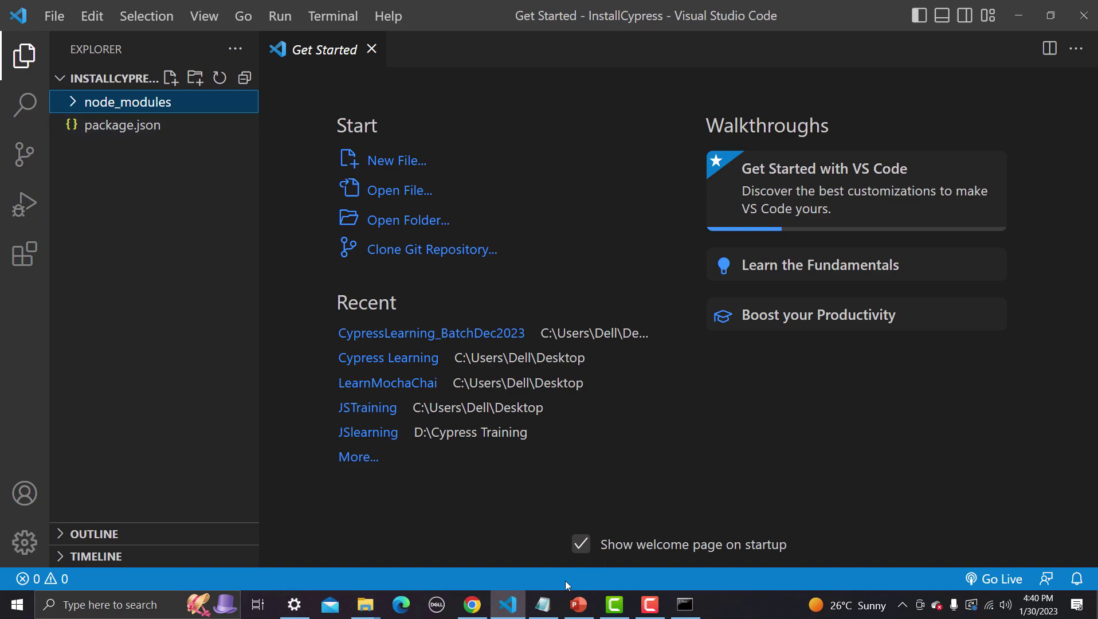
Return to the ChatGPT answer in the browser and read instruction 7 on running the Cypress: Open command
click(507, 605)
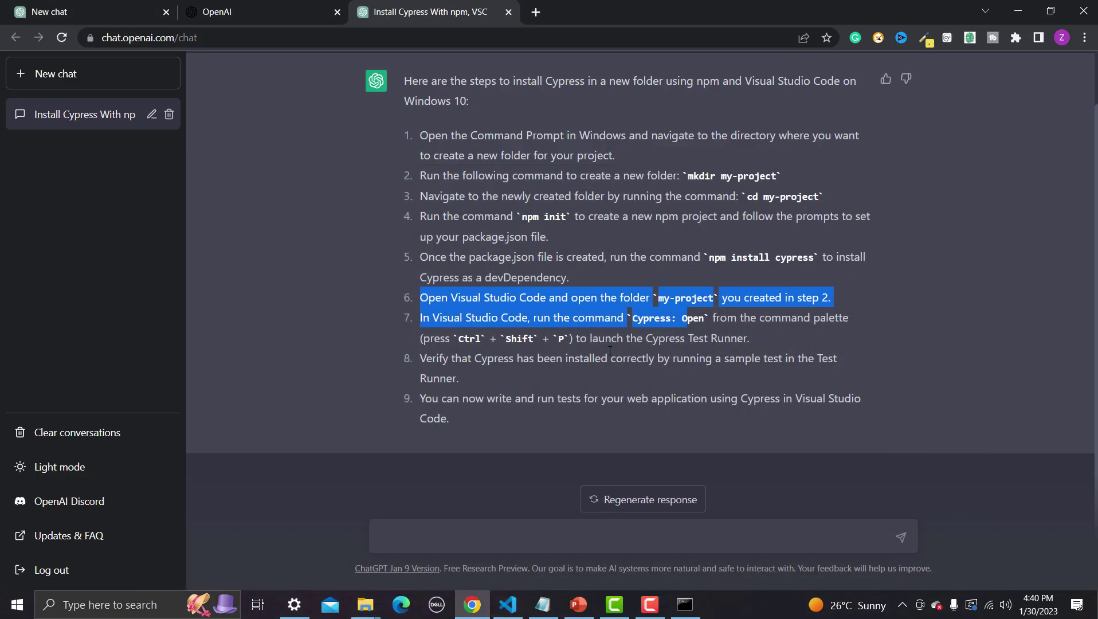
click(677, 330)
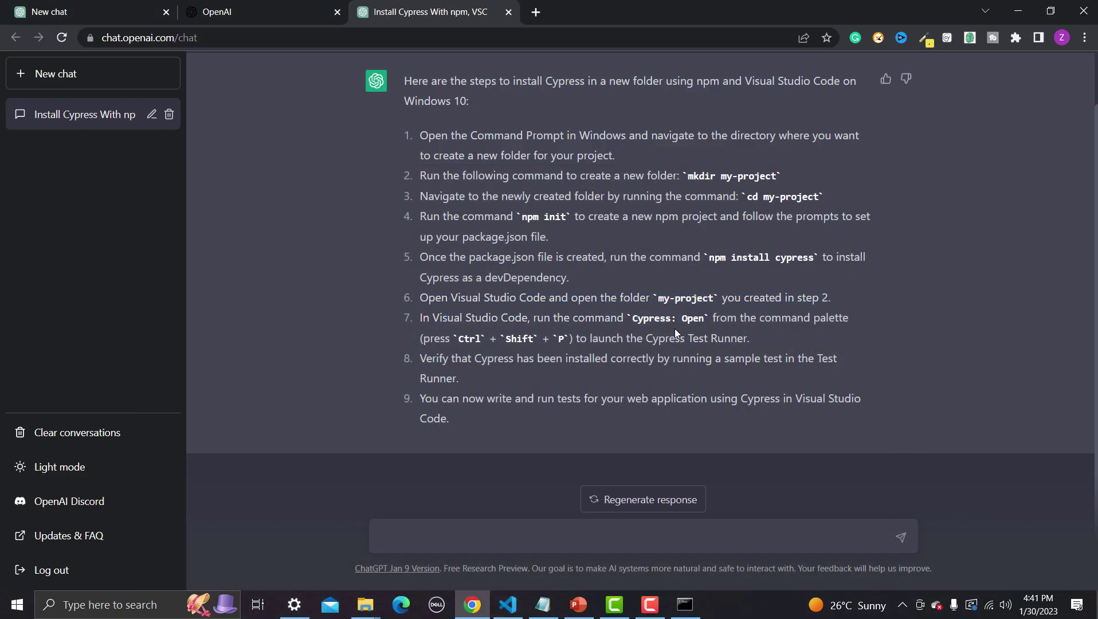
drag(633, 320, 700, 321)
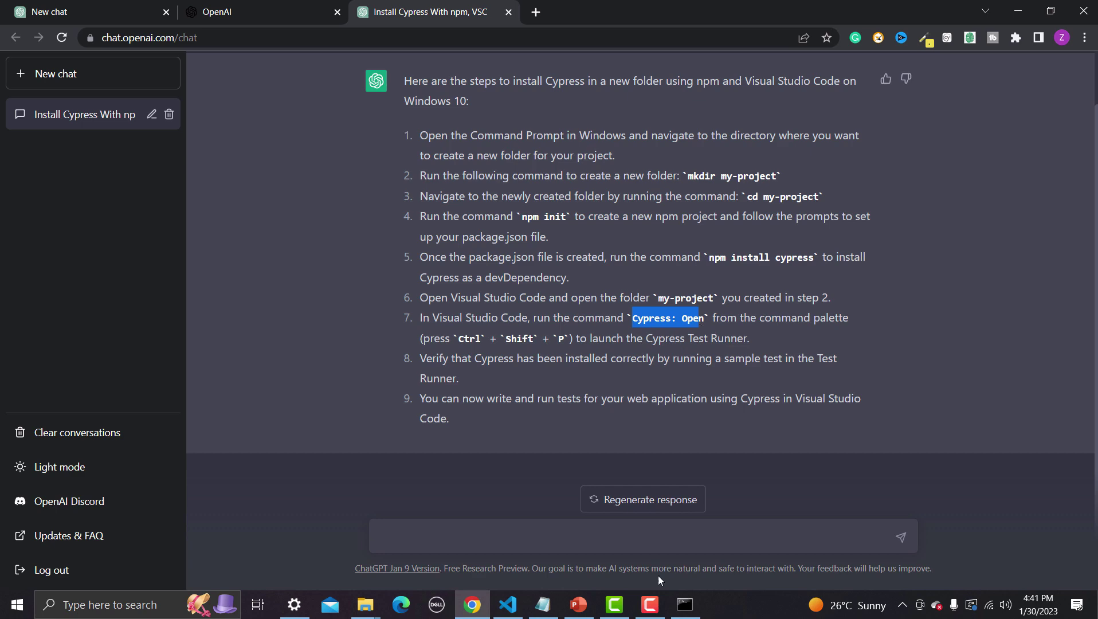
Copy the command Cypress: Open from instruction 7 and try to run it from the Visual Studio Code command palette
click(507, 605)
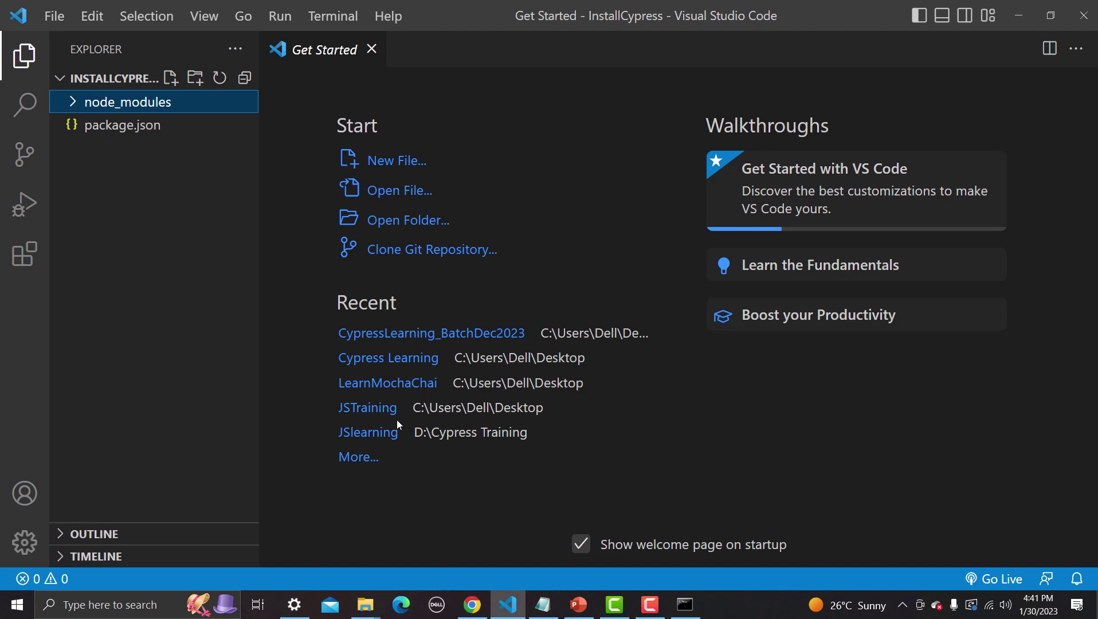
key(ctrl+shift+p)
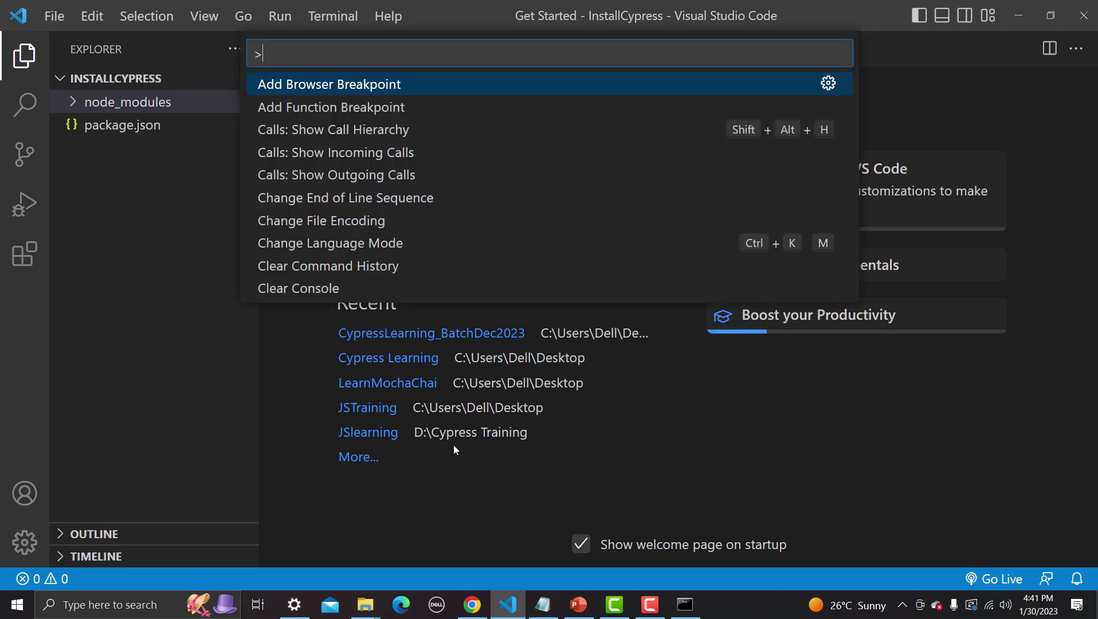
click(510, 609)
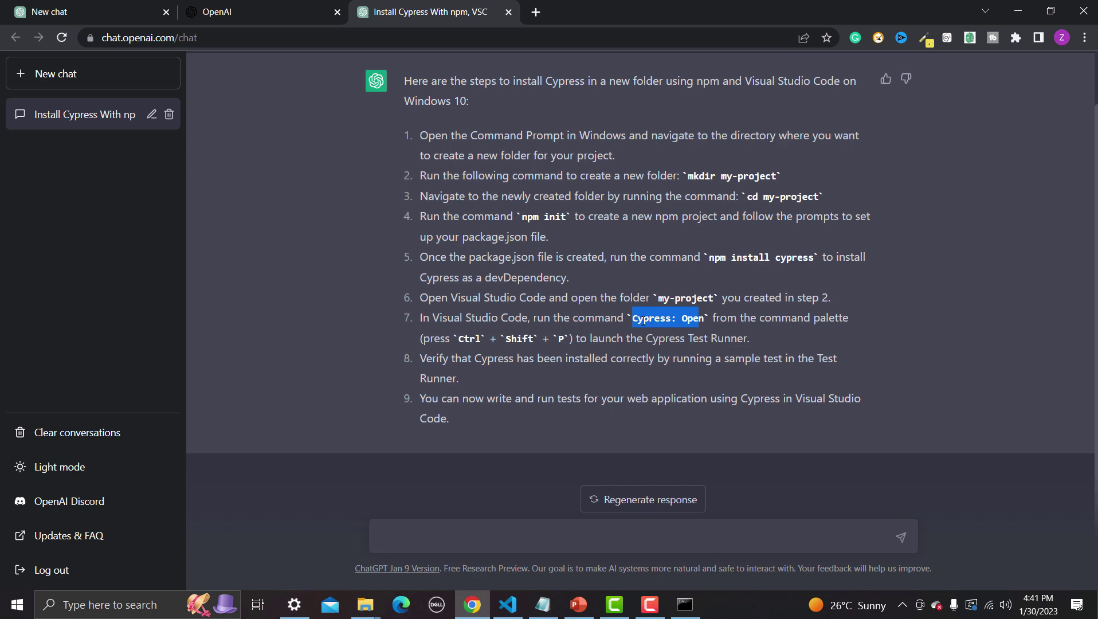
click(643, 321)
drag(632, 319, 701, 322)
key(ctrl+c)
click(508, 605)
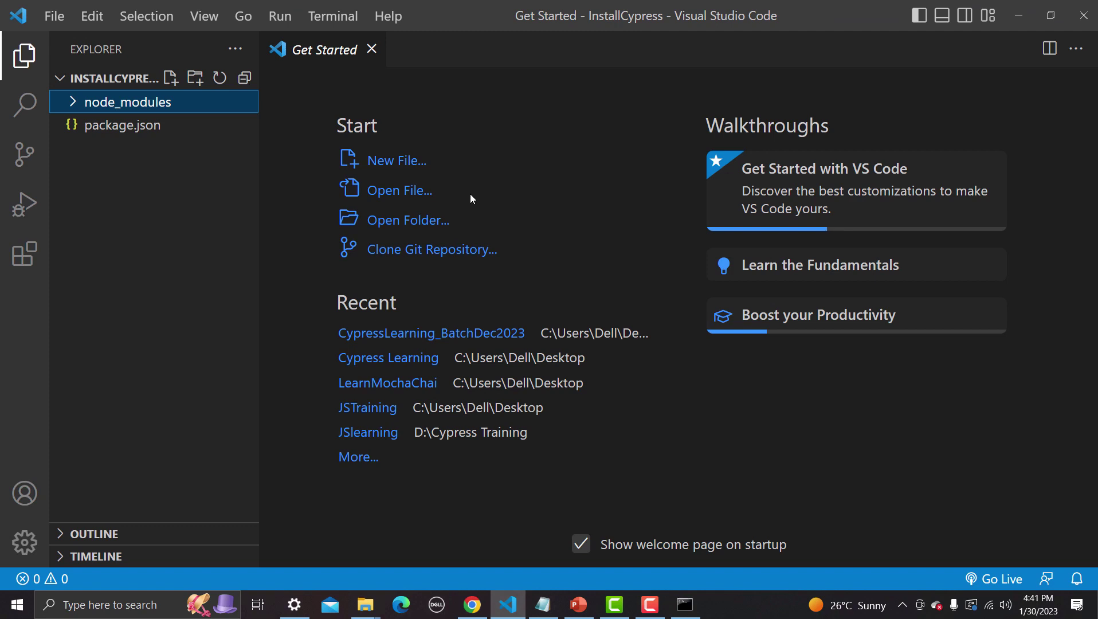
key(ctrl+shift+p)
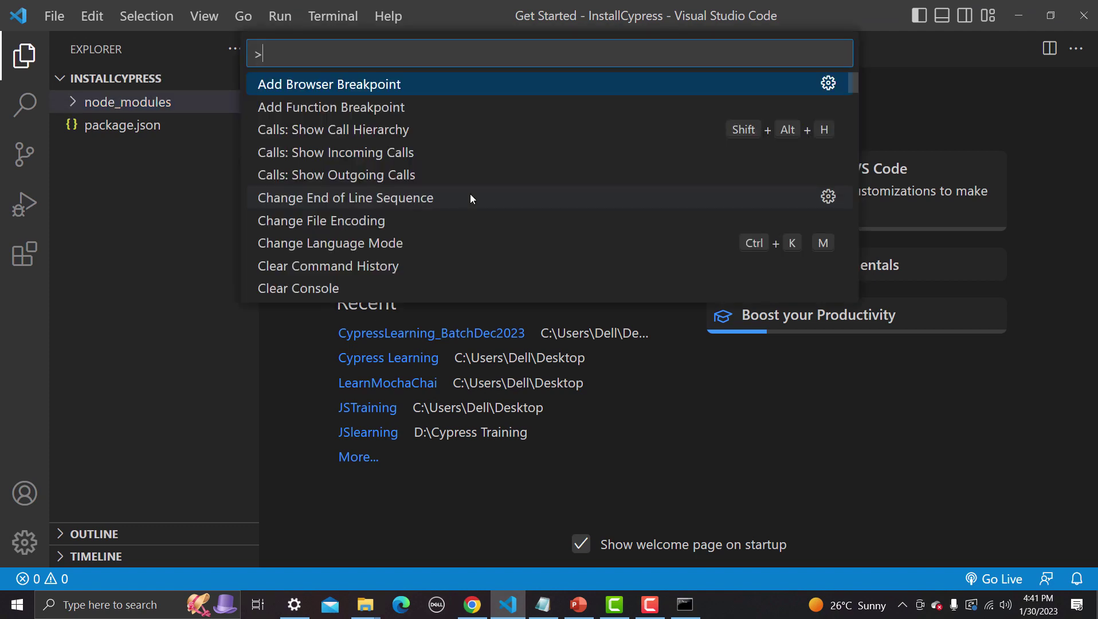
key(ctrl+v)
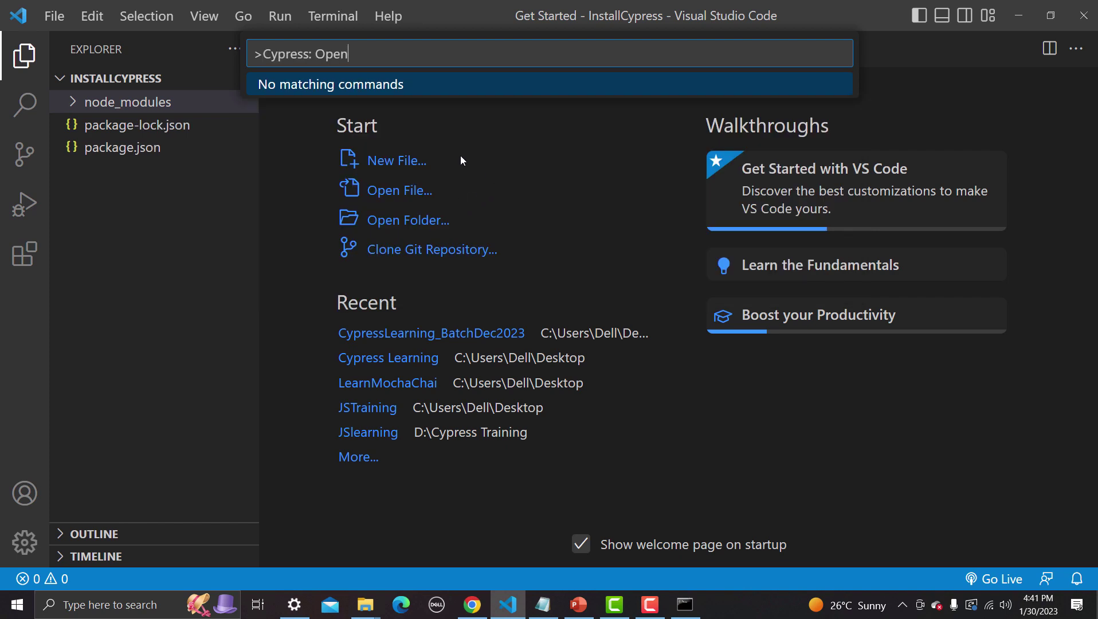
click(246, 237)
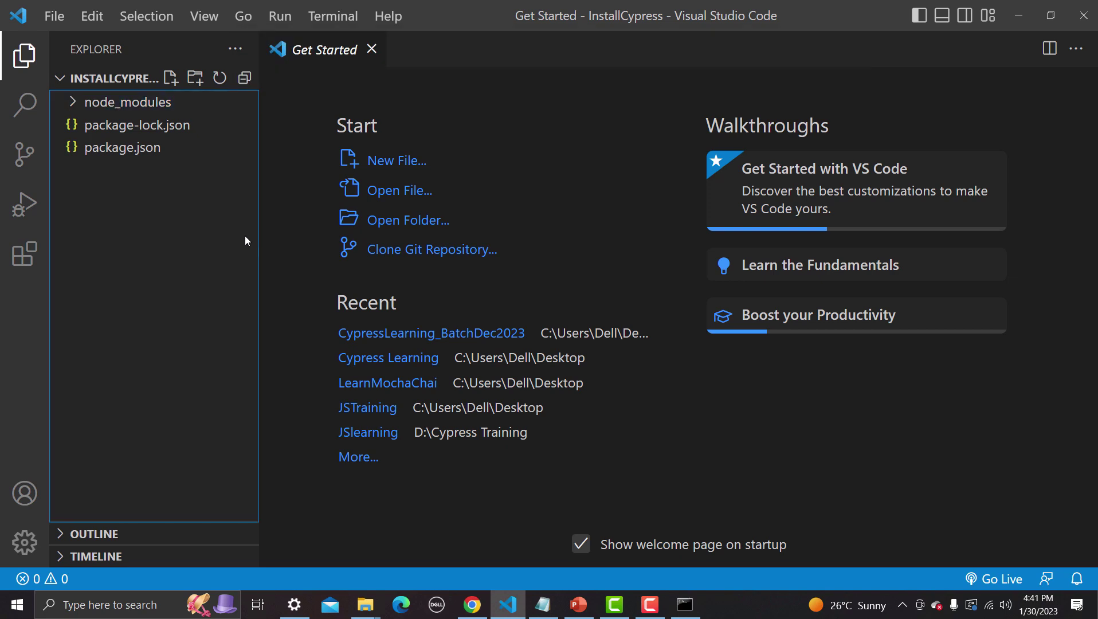
Open a new terminal in Visual Studio Code and run npx cypress open in the InstallCypress folder
click(311, 18)
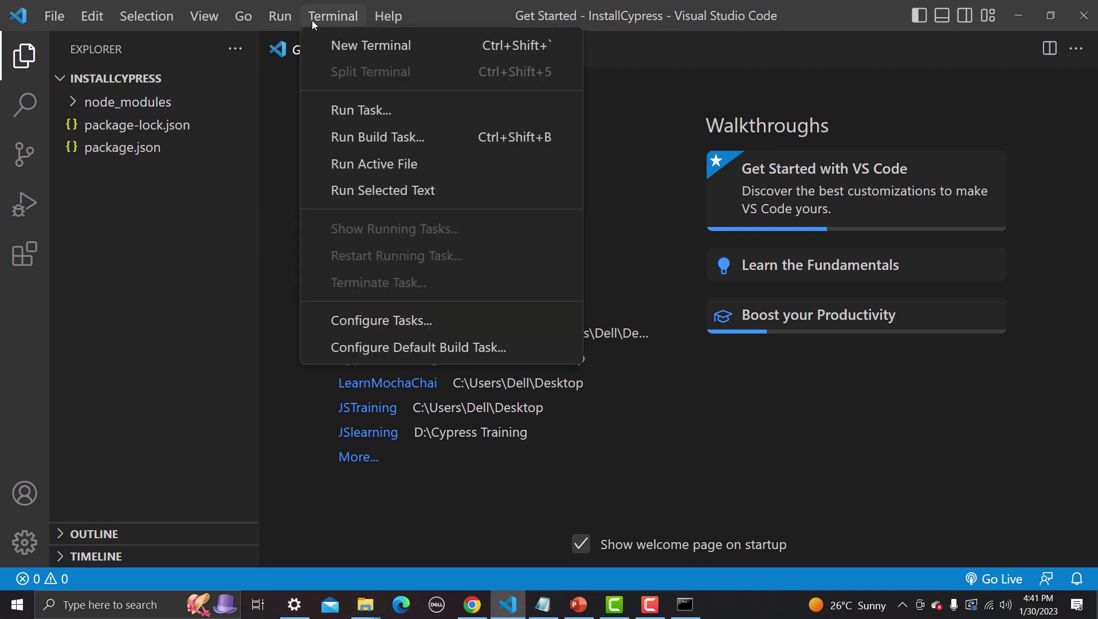
click(337, 46)
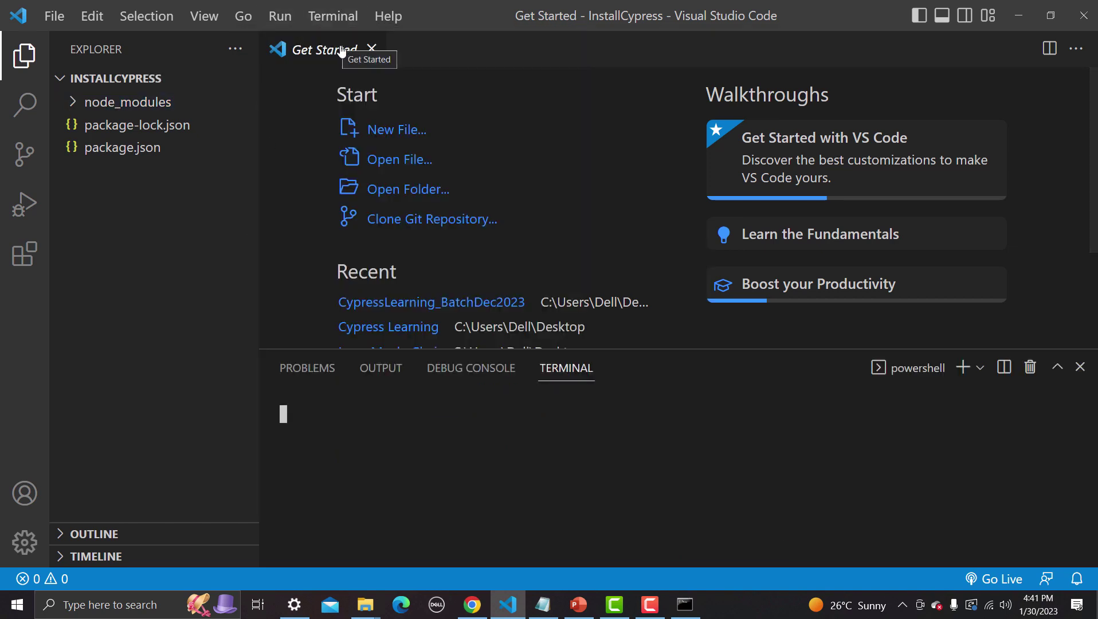
text(np)
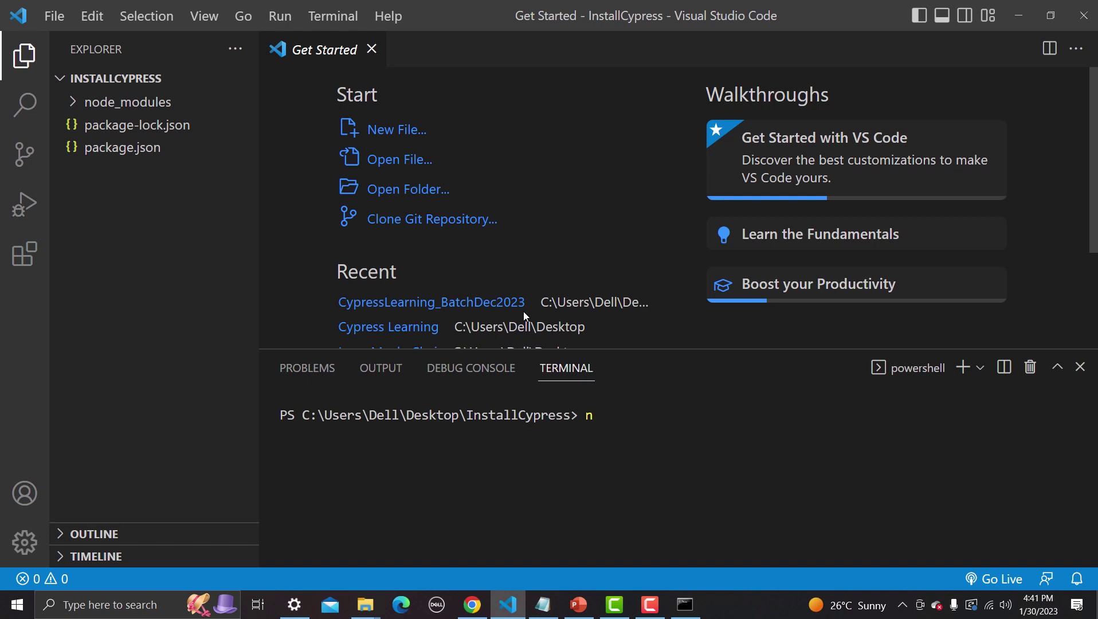
text(x cypress open)
key(Return)
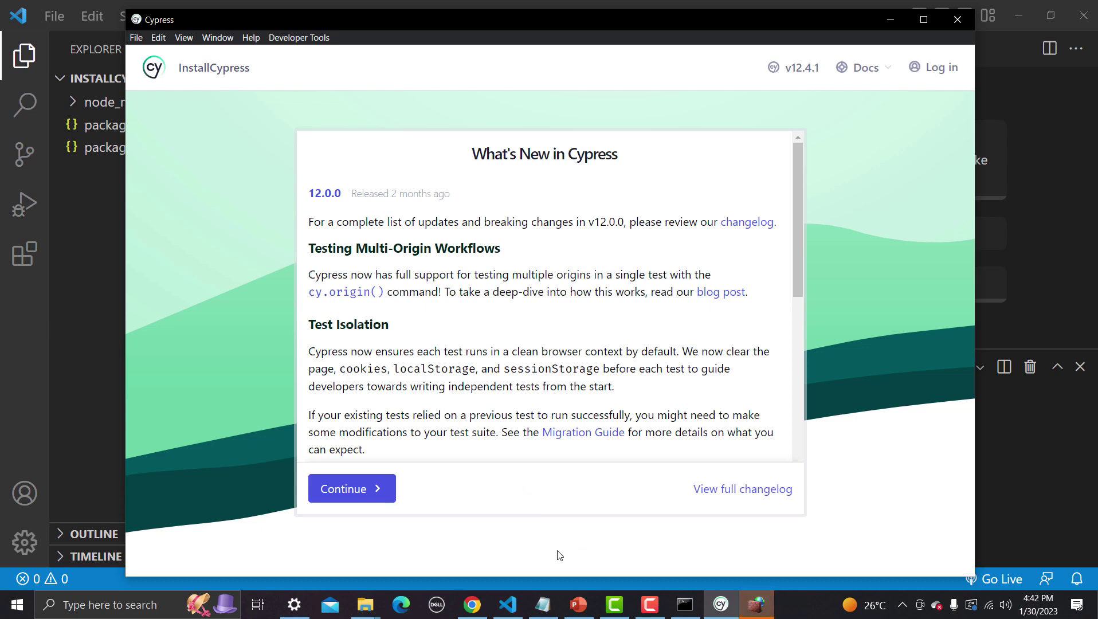
Switch back to the ChatGPT answer in the browser and reread instruction 7 on launching the Cypress Test Runner
mouse_move(508, 606)
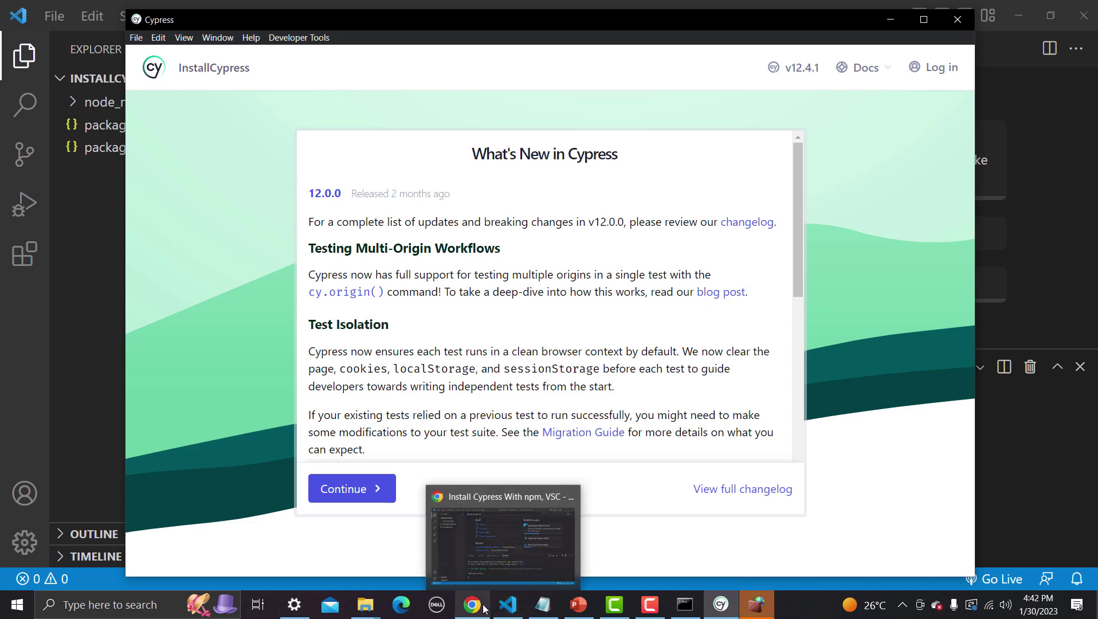
click(493, 576)
click(572, 376)
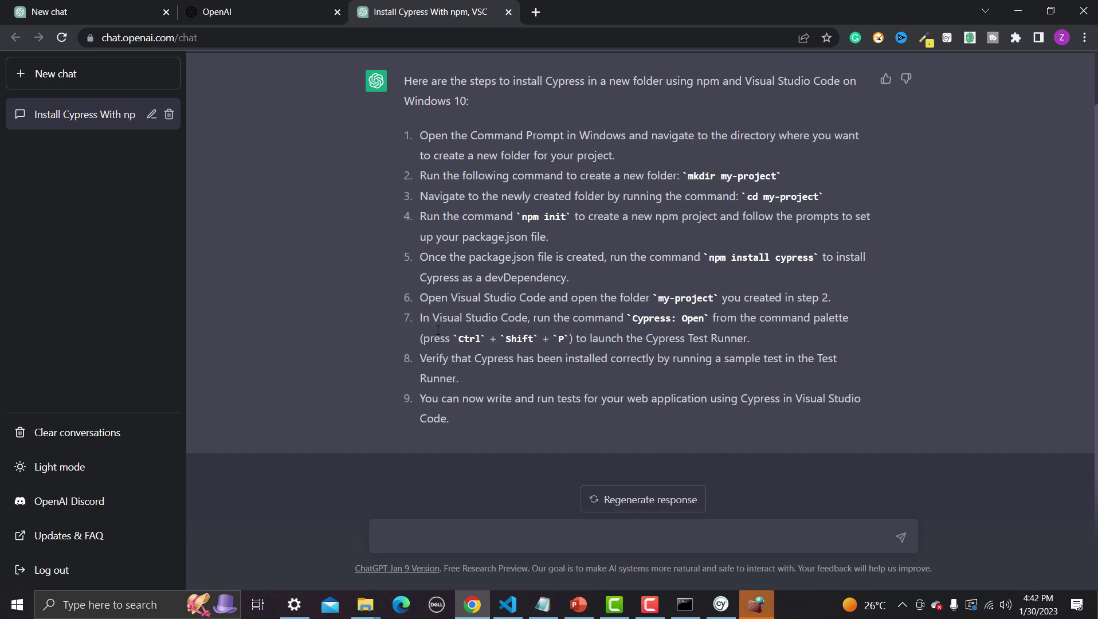
drag(421, 320, 753, 339)
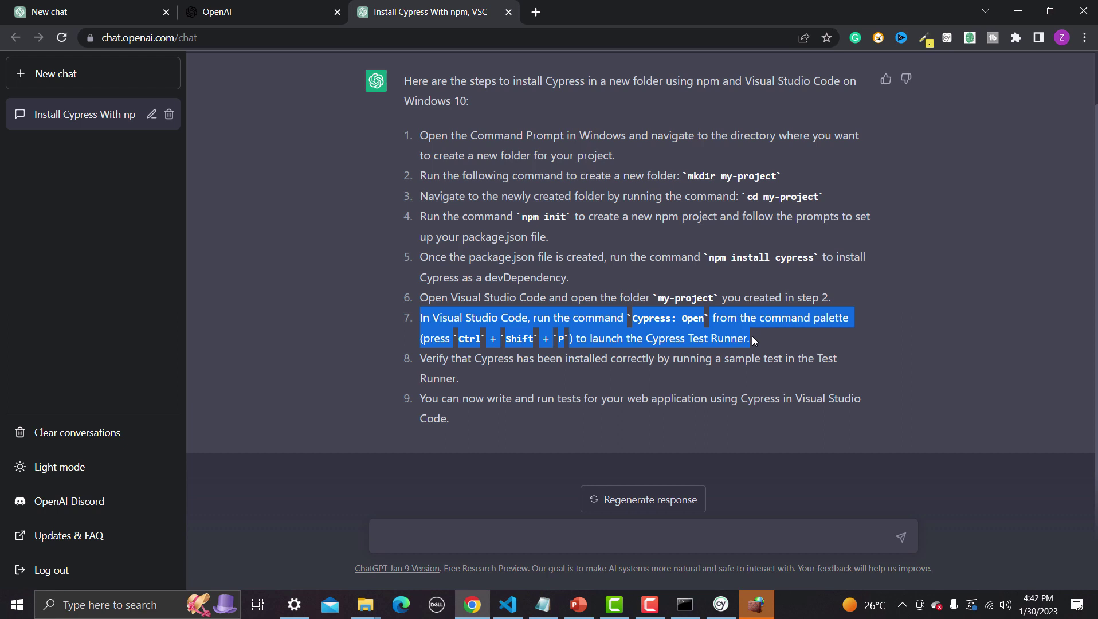
Ask ChatGPT "How to write a login automated test", followed by "Write automated test for registration"
click(554, 530)
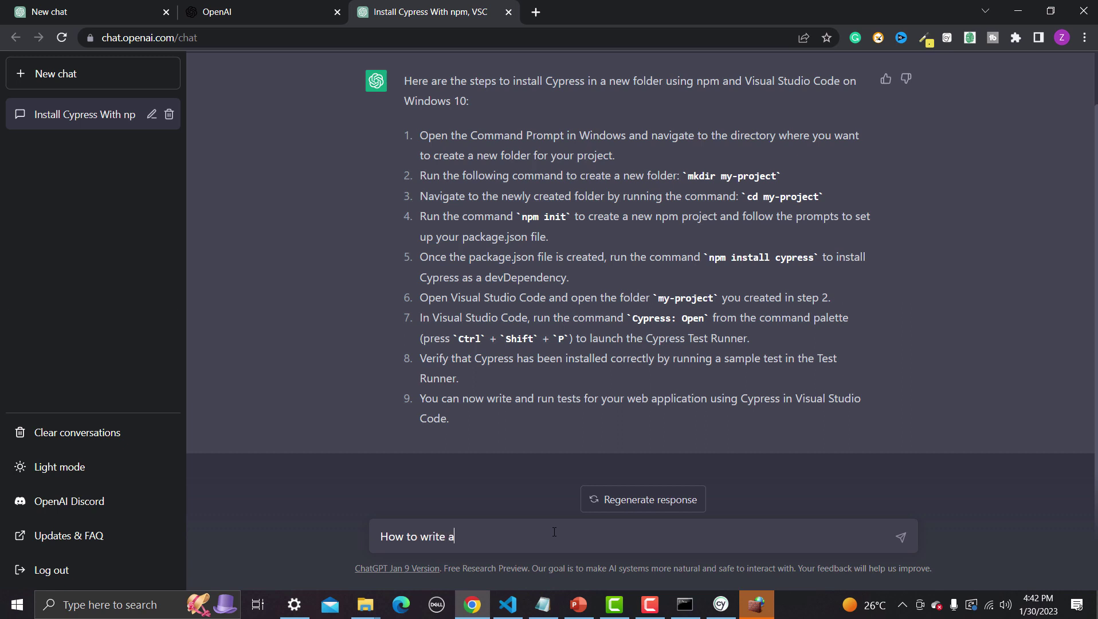
text(How to write a login testautomated)
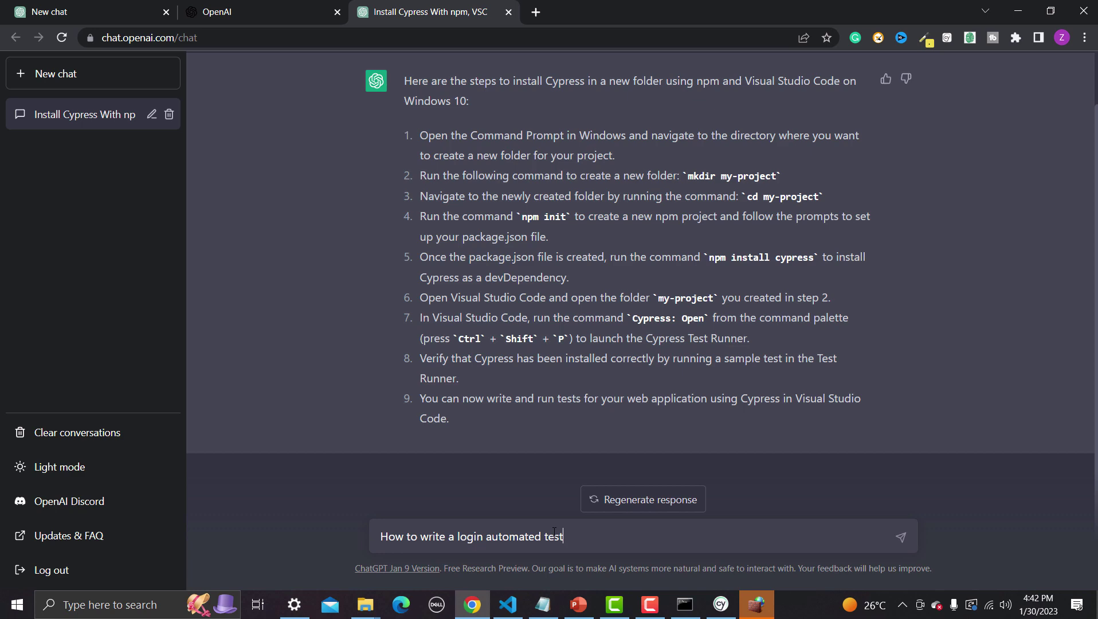
key(Return)
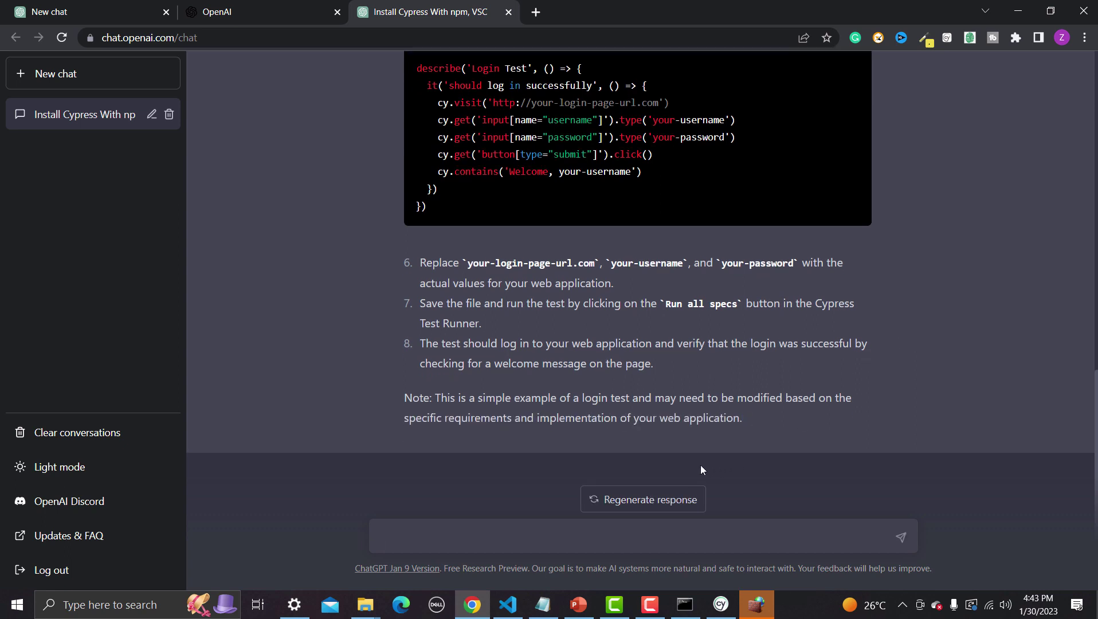
text(Write automated test for registration)
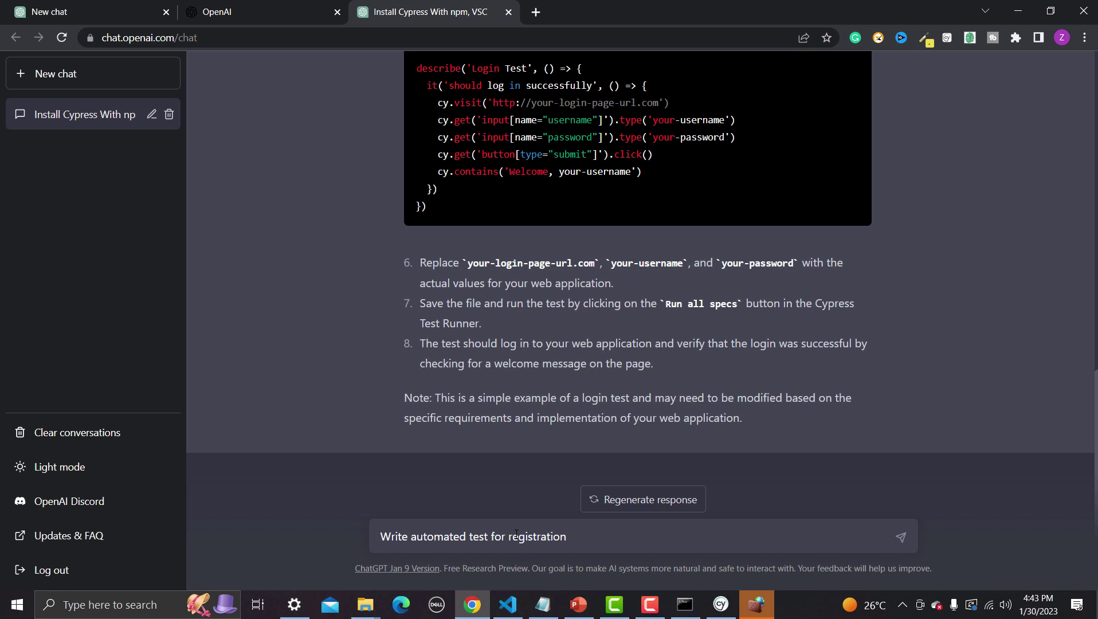
key(Return)
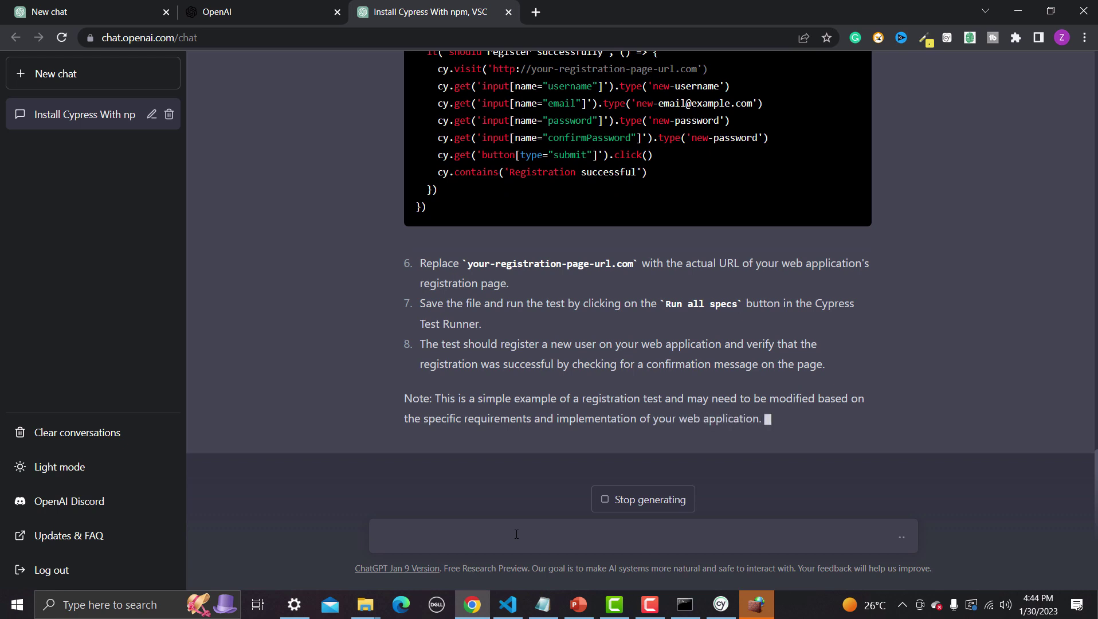
Ask ChatGPT to "Write test cases for profile feature"
text(Write a)
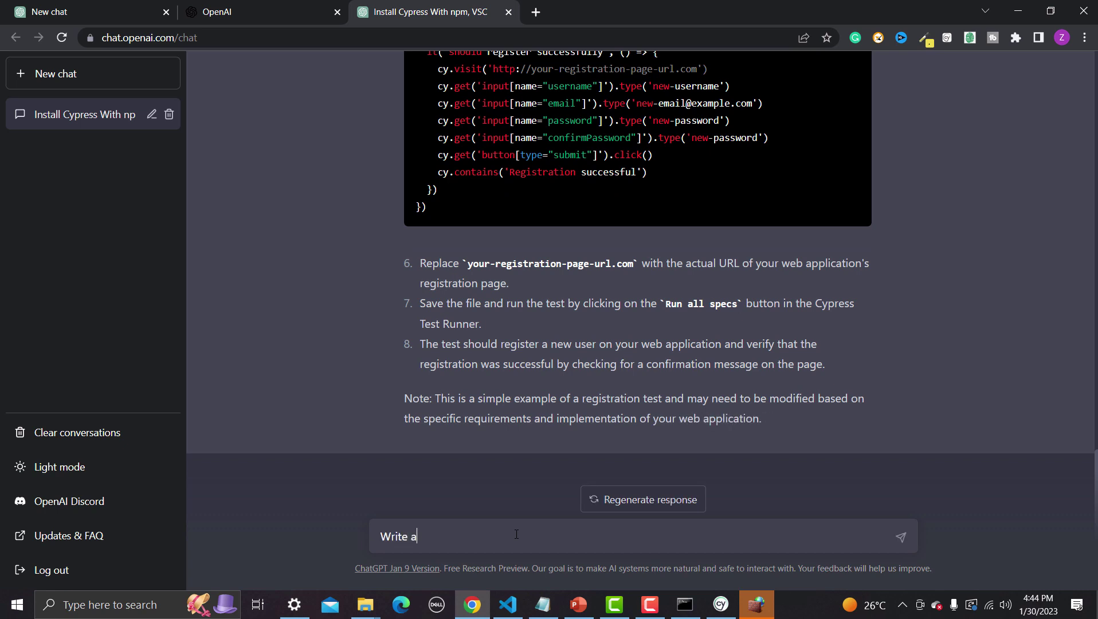
key(BackSpace)
text(test cases for my)
key(BackSpace)
key(BackSpace)
text(profile features)
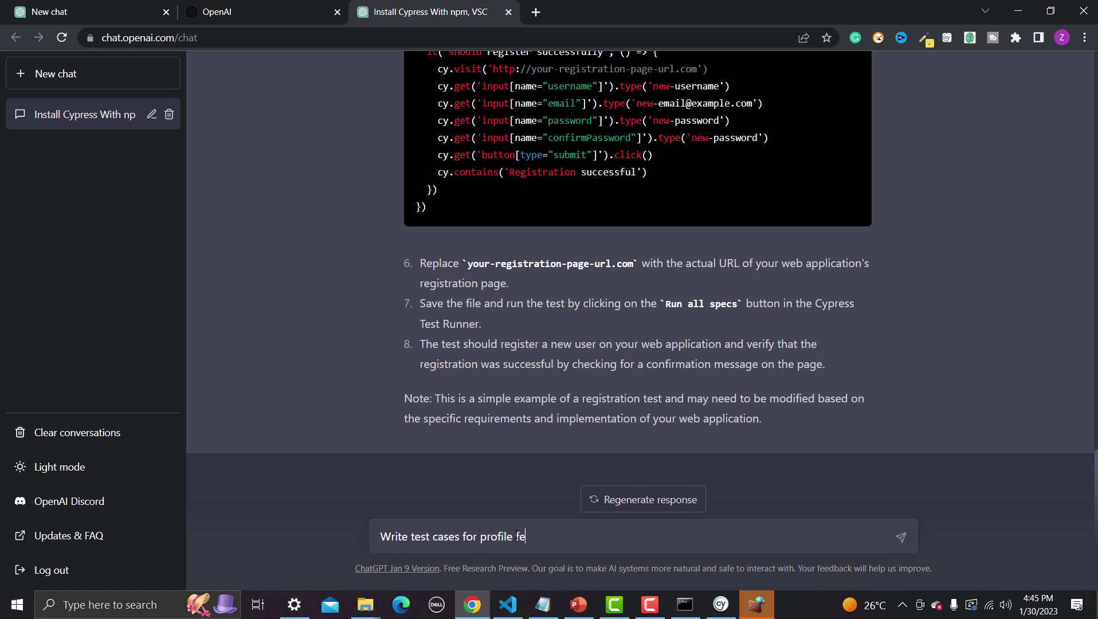
key(Return)
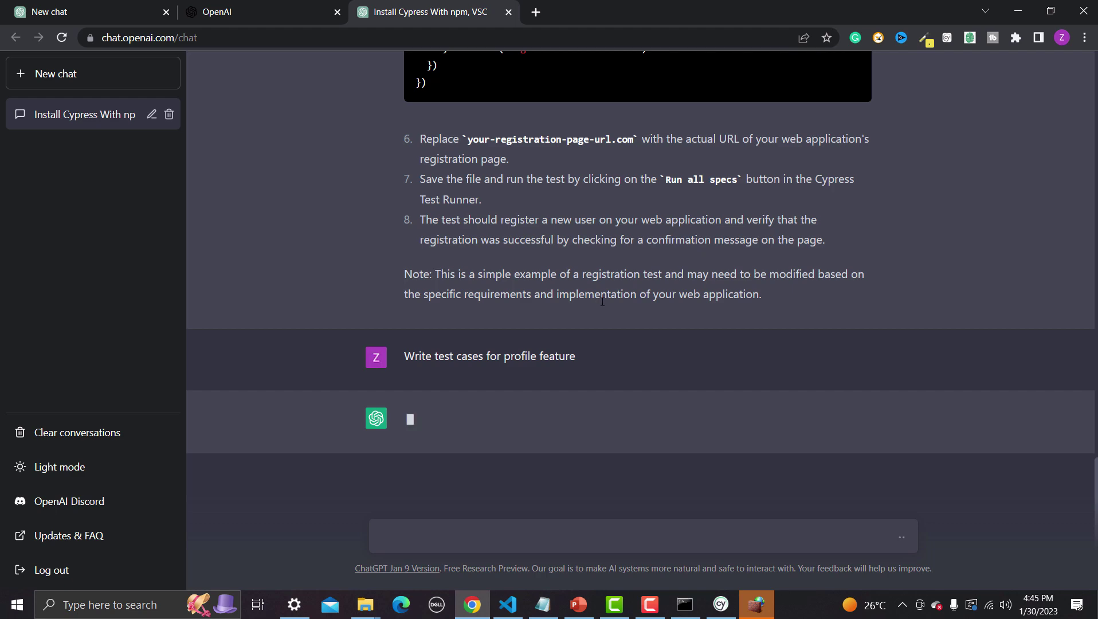
Allow Cypress through Windows Defender Firewall on public networks and switch to the Cypress window
click(757, 609)
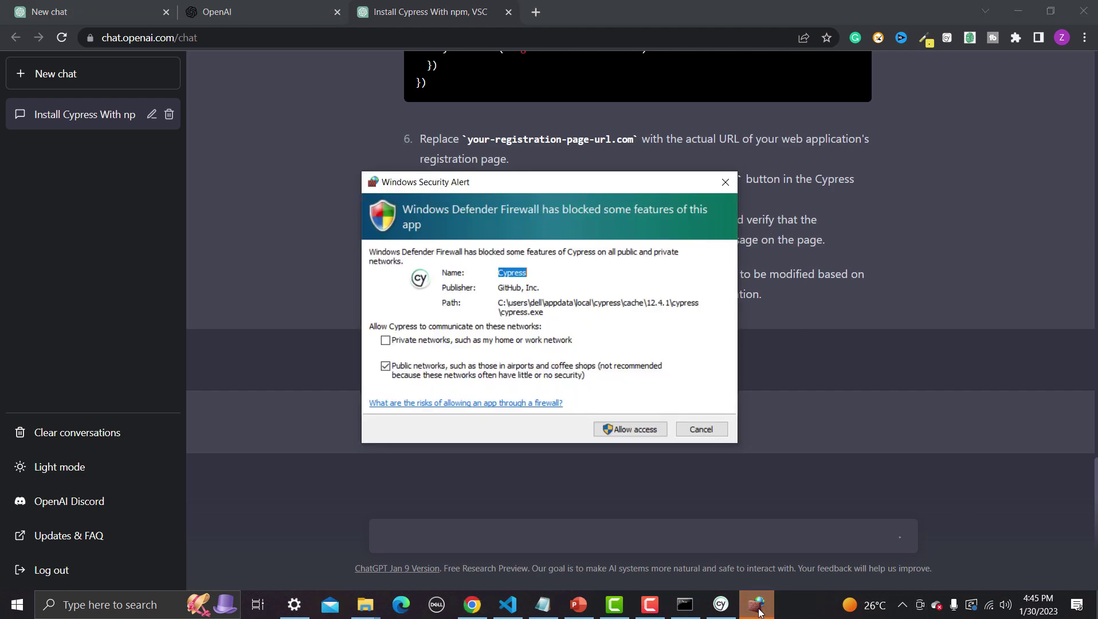
click(628, 430)
click(721, 604)
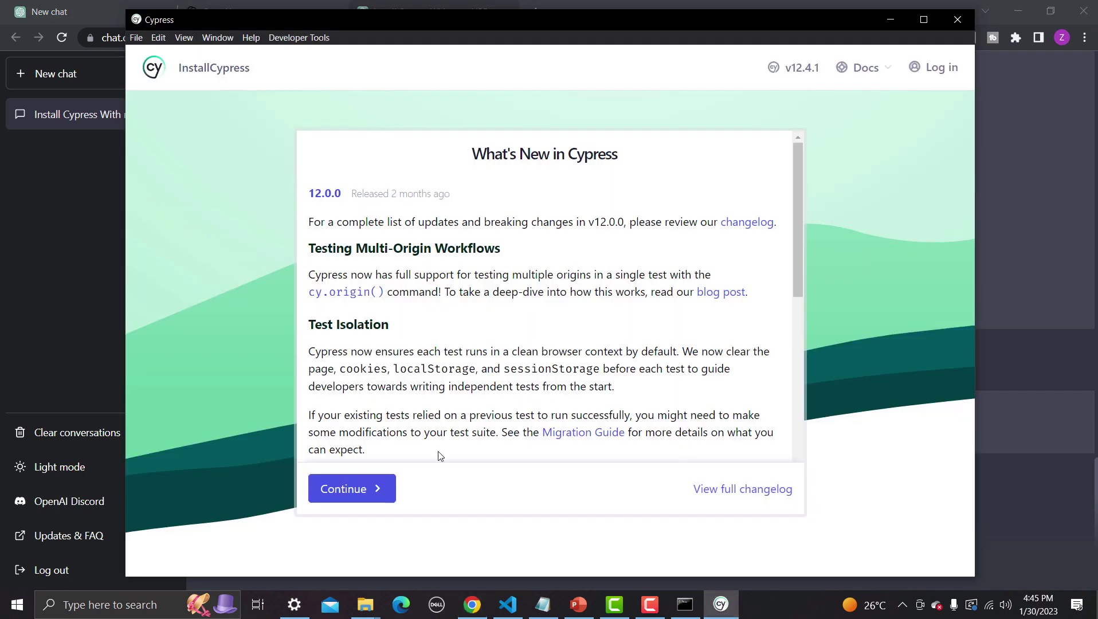
Set up E2E Testing for the InstallCypress project with the generated configuration files and start it in Chrome
click(357, 489)
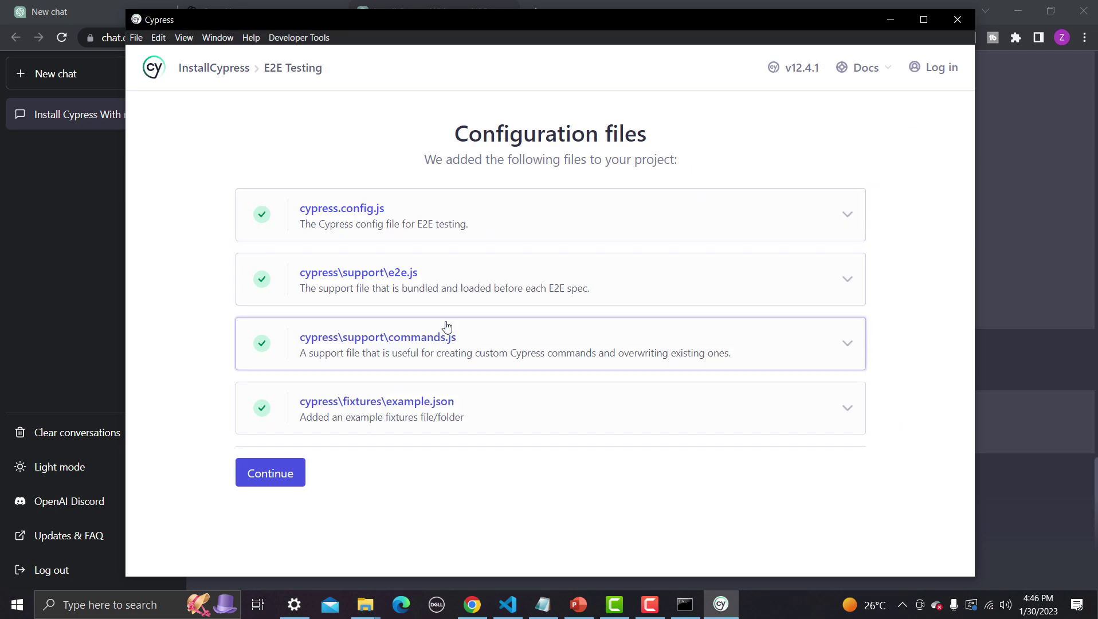
click(286, 479)
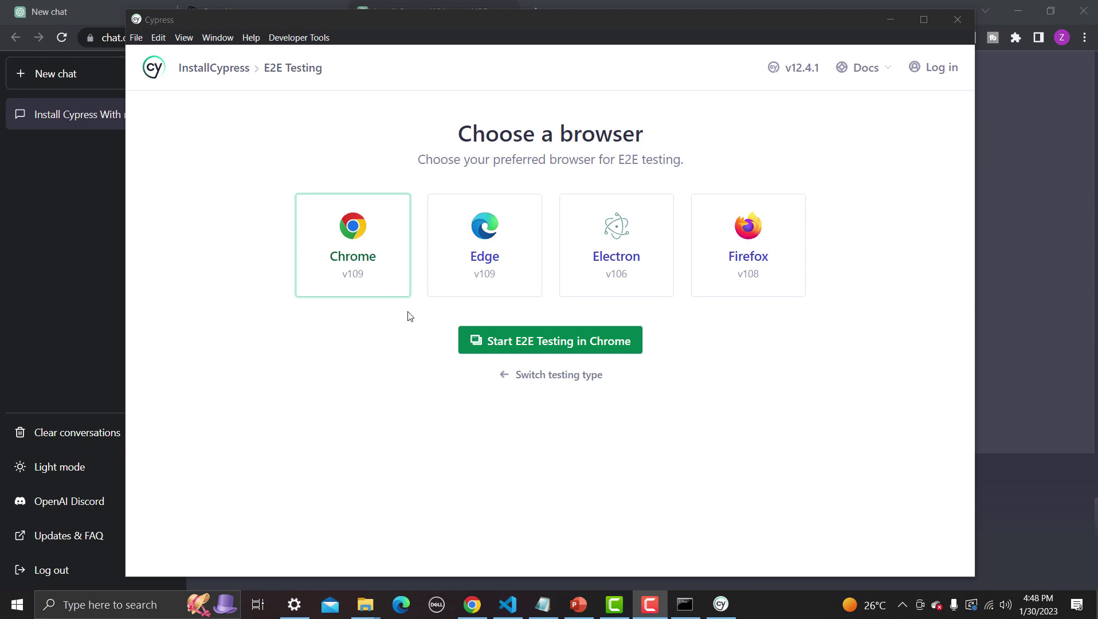
click(484, 345)
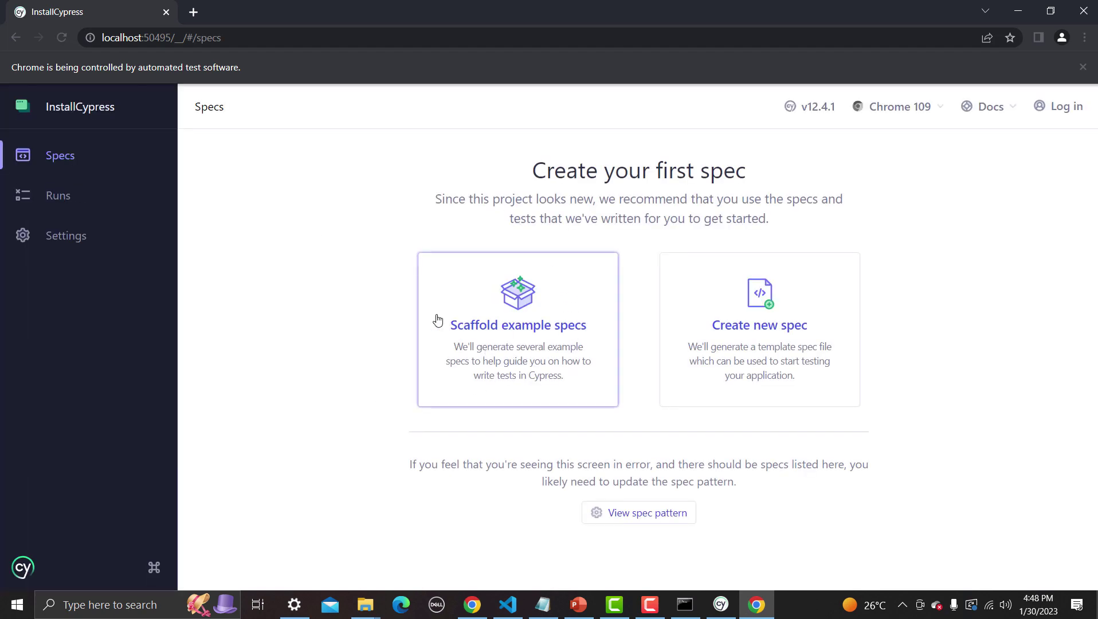
Scaffold the example specs in the project and run the todo.cy.js spec from 1-getting-started
click(528, 352)
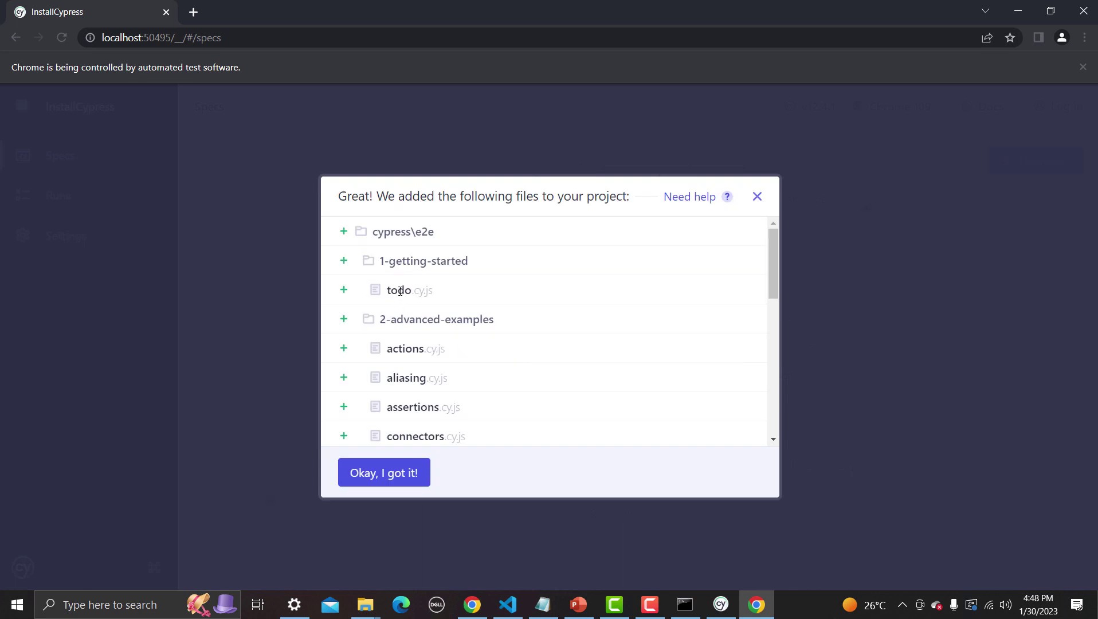
click(370, 474)
click(266, 302)
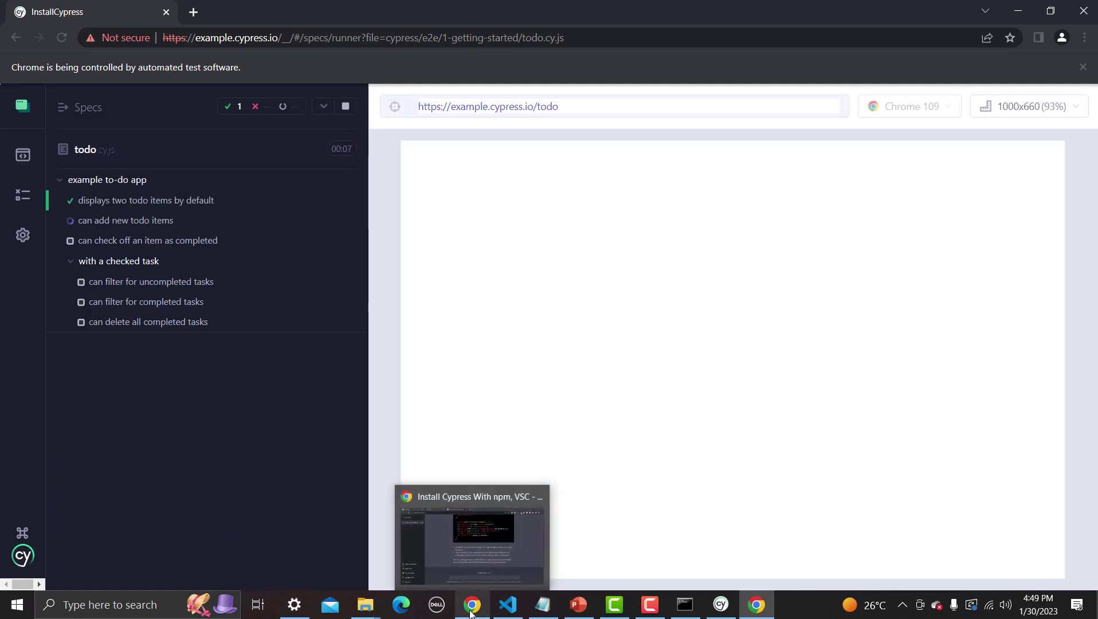
Switch back to ChatGPT and review the generated test cases for the profile feature
click(472, 538)
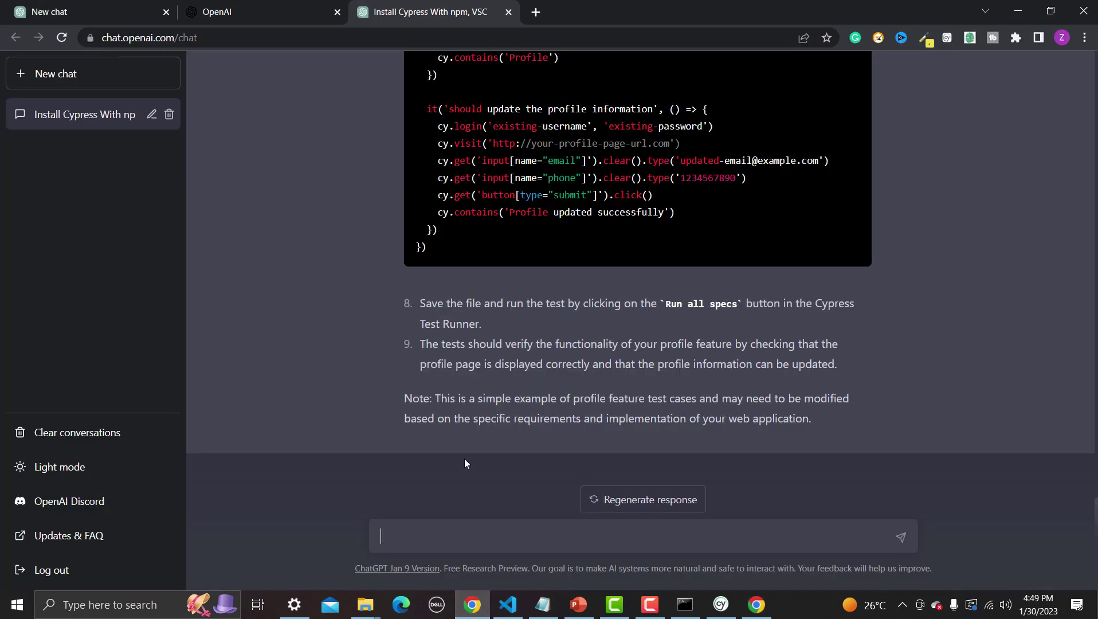
scroll(456, 456, up, 1)
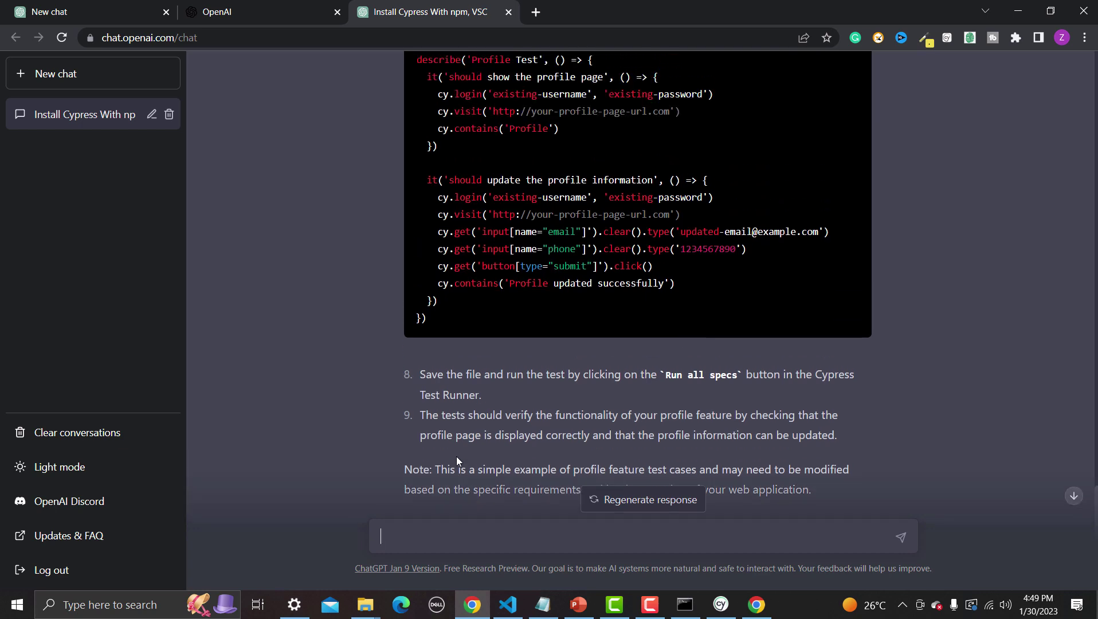
scroll(457, 456, up, 3)
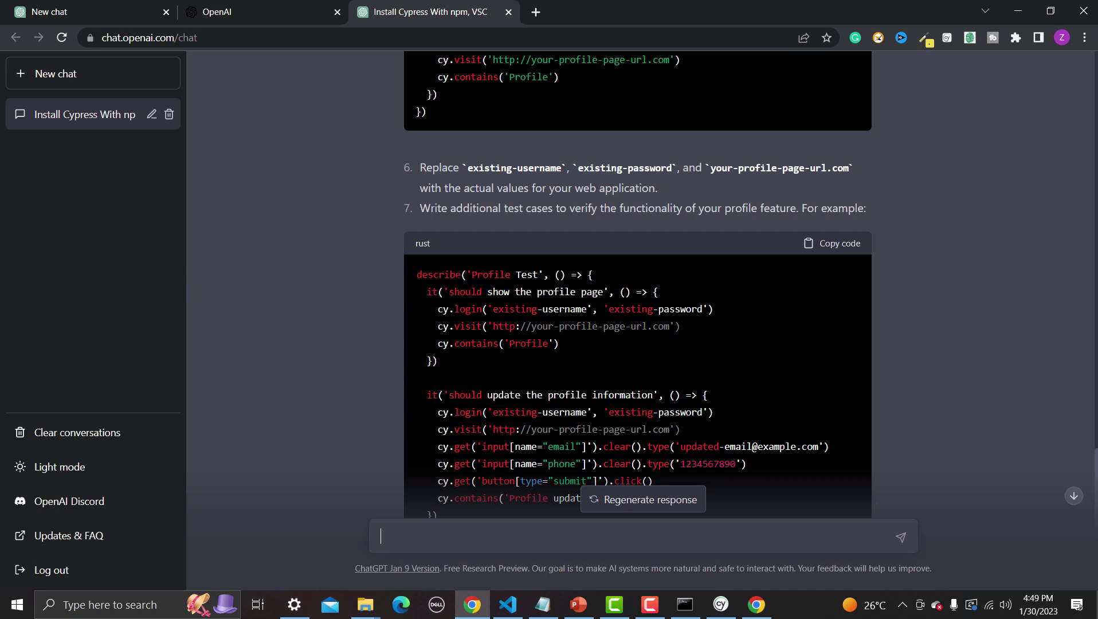
Reread ChatGPT's profile feature answer from the setup steps through both code examples to the closing note
scroll(467, 321, up, 2)
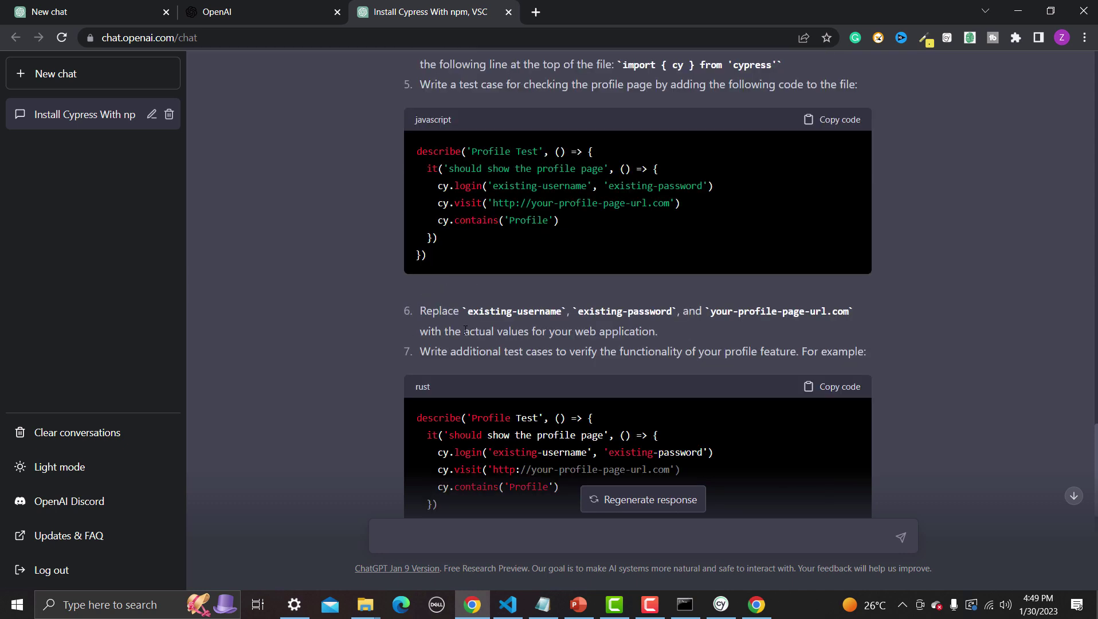
scroll(466, 331, up, 4)
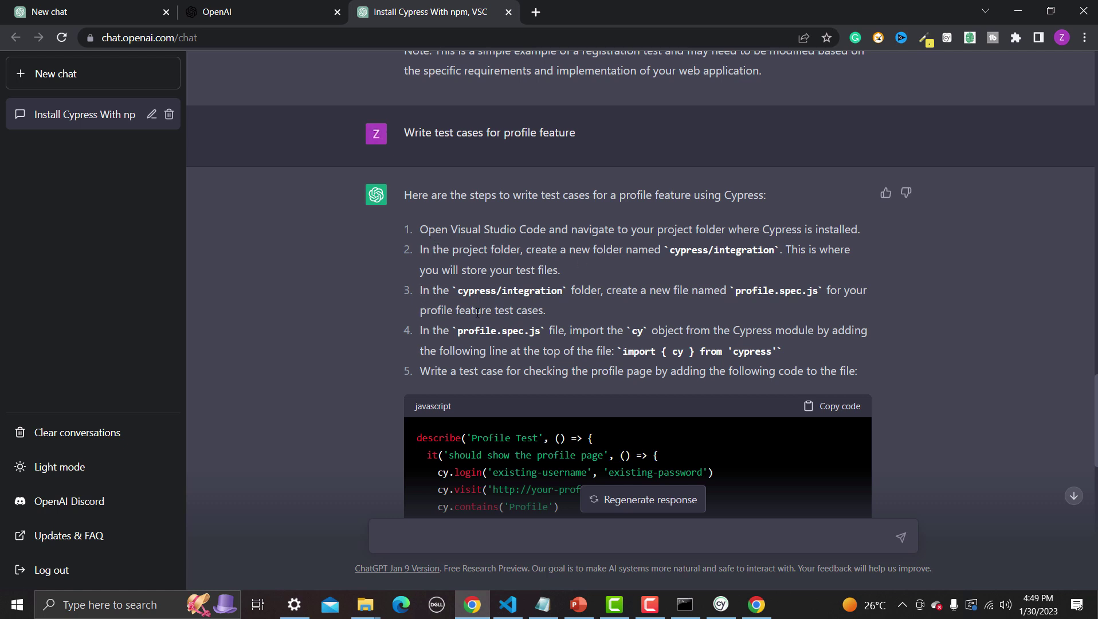
scroll(573, 329, down, 1)
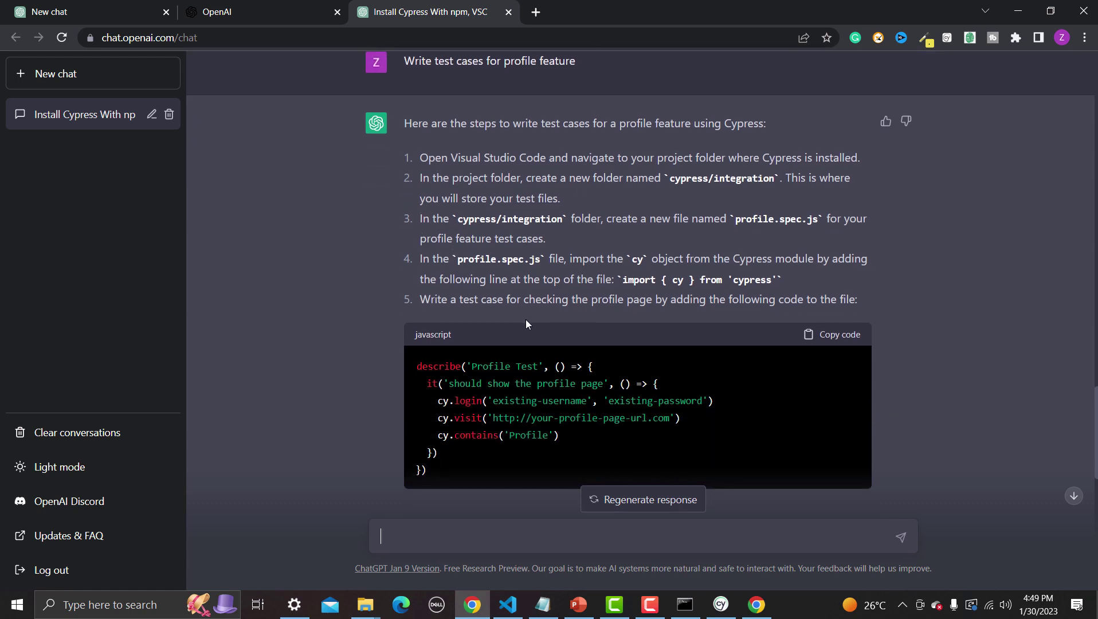
scroll(526, 324, down, 1)
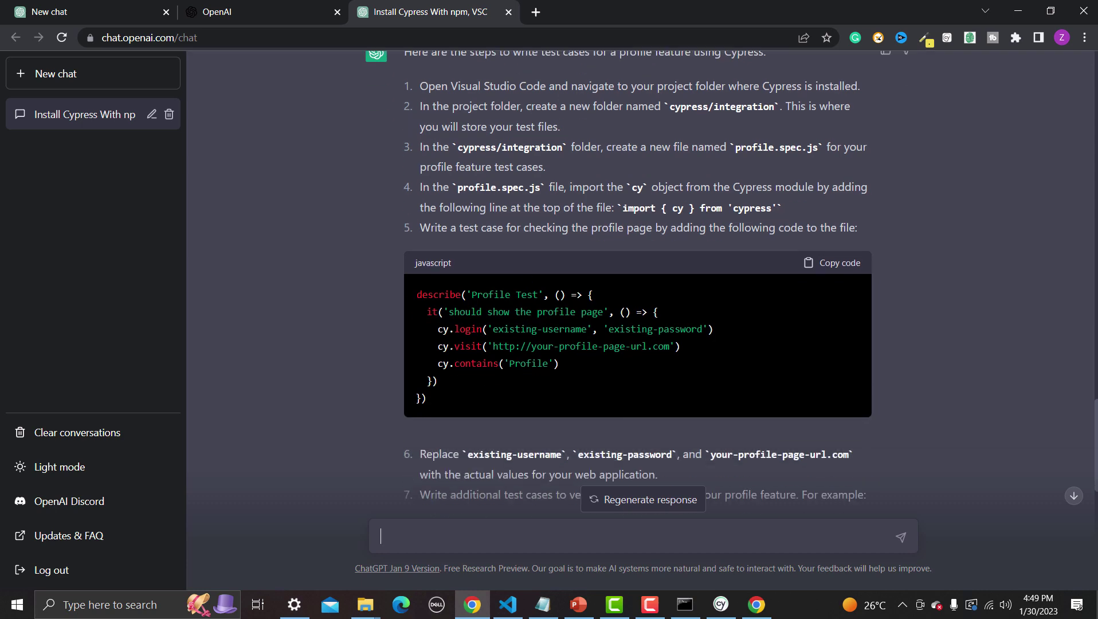
scroll(469, 252, down, 3)
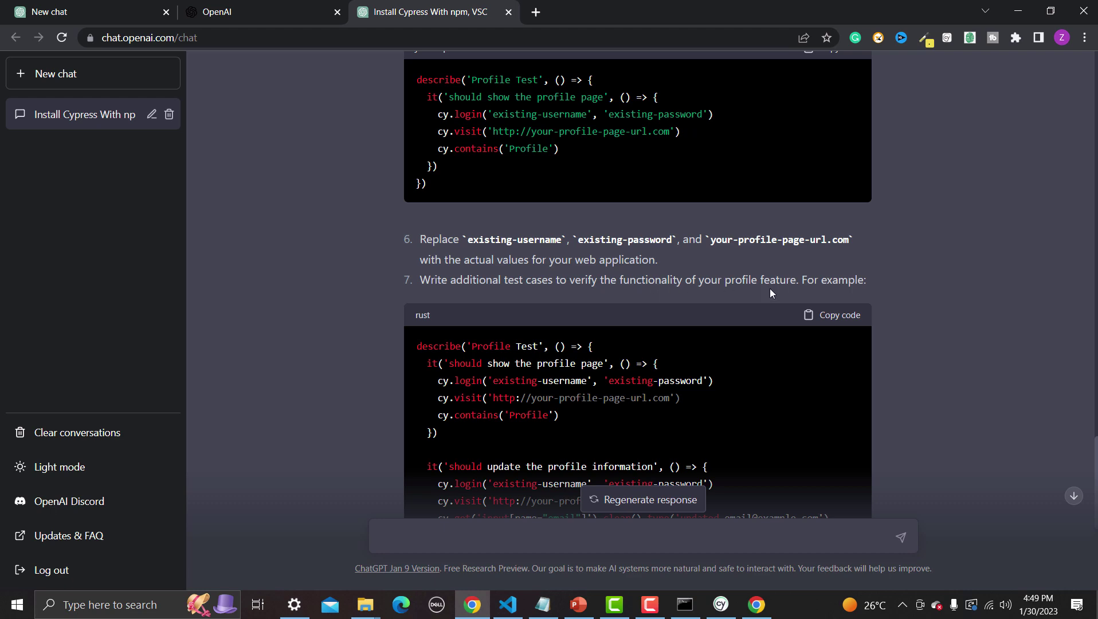
scroll(678, 330, down, 3)
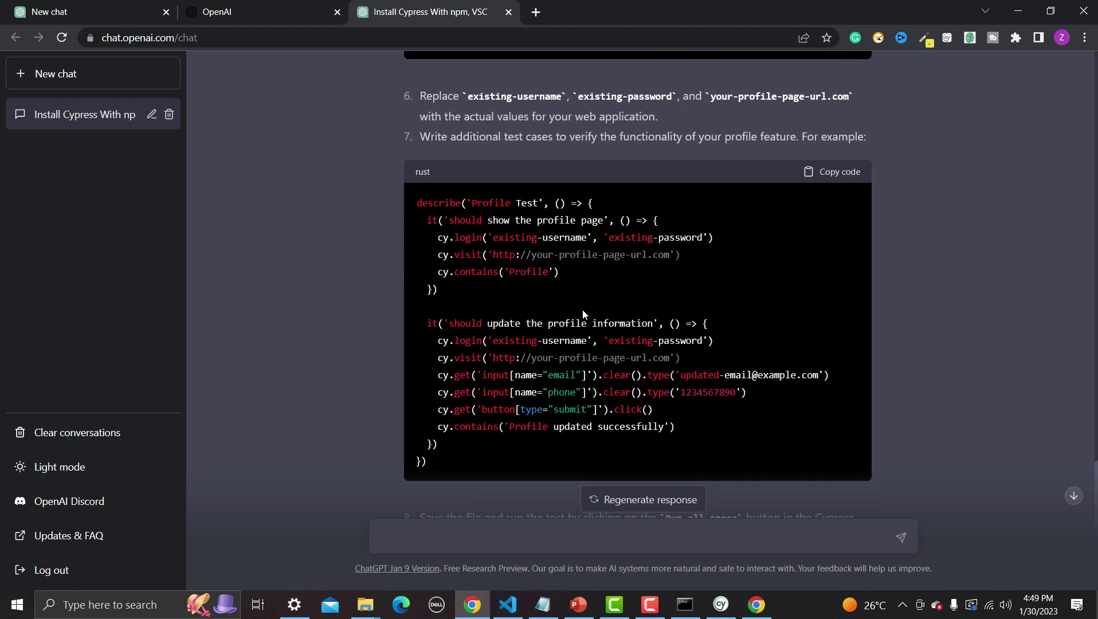
scroll(585, 308, down, 4)
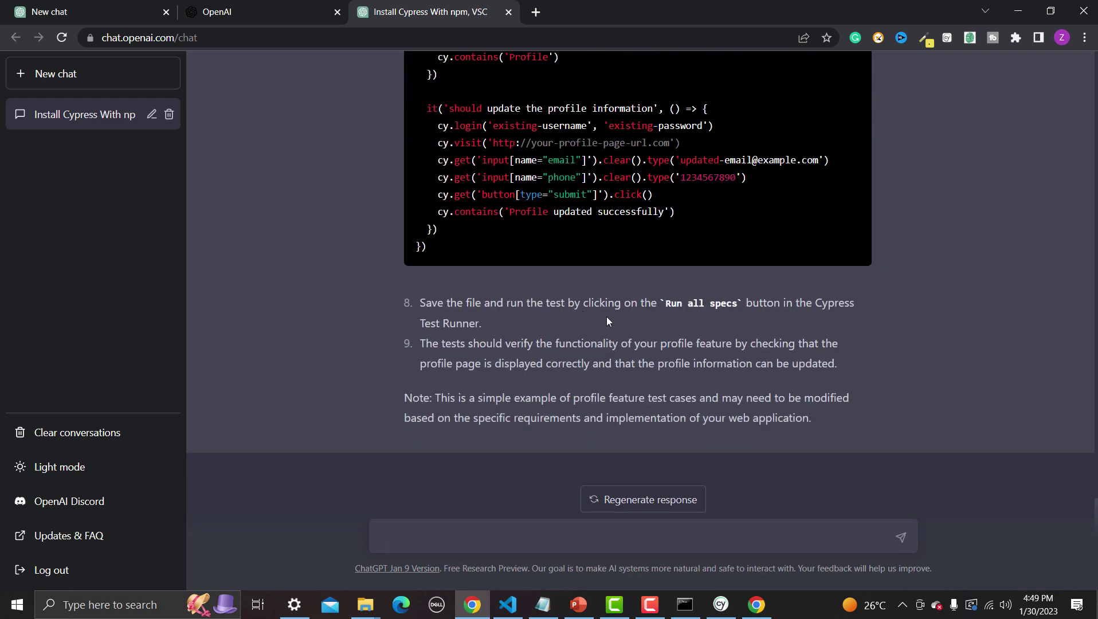